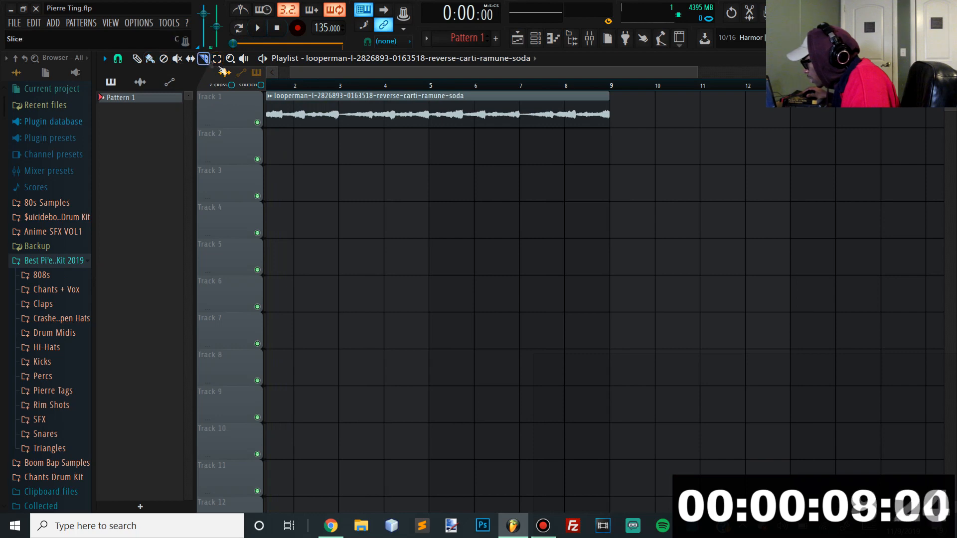
# - Slice the melody loop clip at bar 3, delete the remainder and duplicate the kept two bars up to bar 5
pyautogui.moveTo(347, 78); pyautogui.dragTo(347, 77)
pyautogui.scroll(-3, 358, 183)
pyautogui.keyDown('ctrl'); pyautogui.click(368, 121); pyautogui.keyUp('ctrl')
pyautogui.press('Delete')
pyautogui.moveTo(401, 126); pyautogui.dragTo(99, 79)
pyautogui.scroll(3, 323, 118)
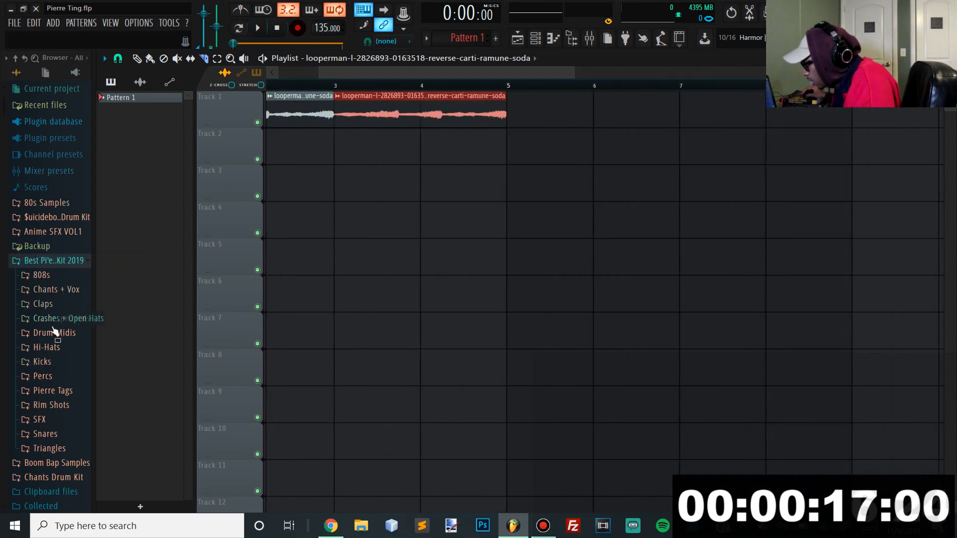
# - Add the Gen$eng Came In Hi-Hat sample from the Hi-Hats folder as a channel and fill every second step
pyautogui.click(51, 352)
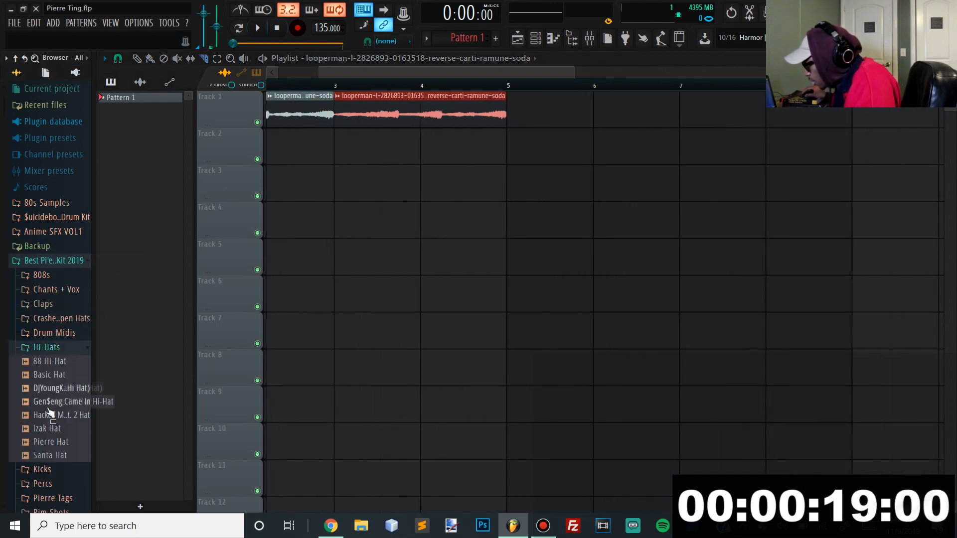
pyautogui.moveTo(49, 411)
pyautogui.mouseDown()
pyautogui.moveTo(438, 124)
pyautogui.moveTo(537, 122)
pyautogui.moveTo(227, 174)
pyautogui.moveTo(898, 172)
pyautogui.mouseUp()
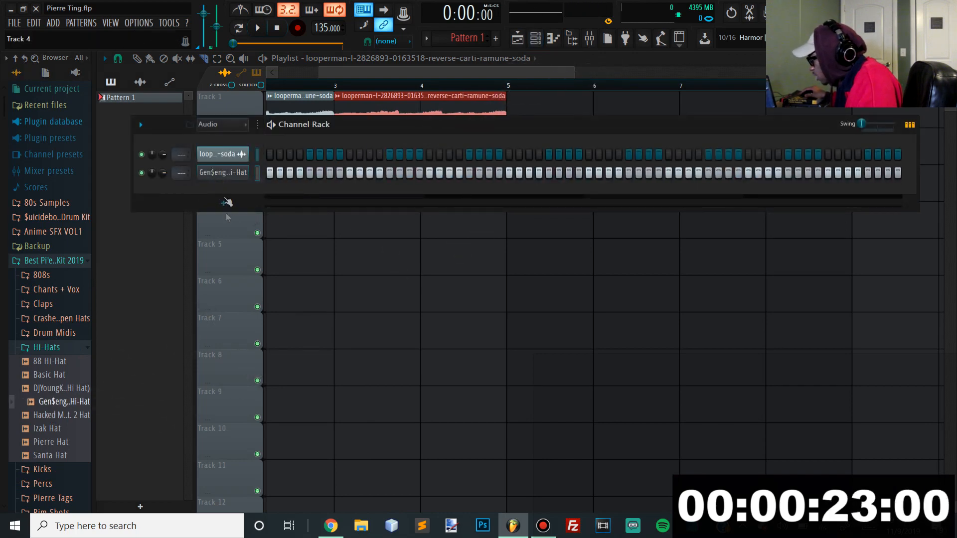
pyautogui.rightClick(239, 173)
pyautogui.click(398, 211)
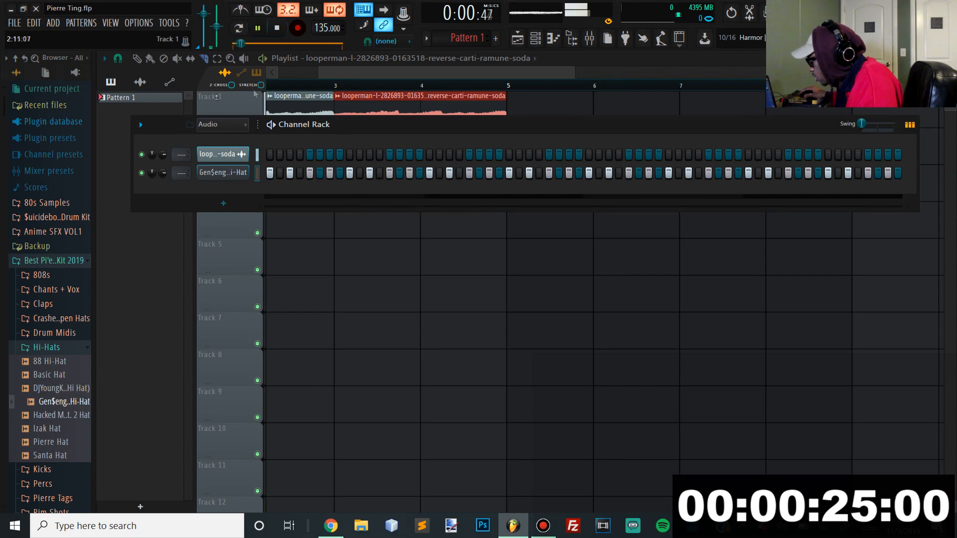
# - Place the Pattern 1 clip on Track 2 so that it starts at bar 1 beneath the loop
pyautogui.moveTo(139, 97); pyautogui.dragTo(437, 127)
pyautogui.moveTo(279, 114); pyautogui.dragTo(295, 145)
pyautogui.moveTo(421, 144); pyautogui.dragTo(423, 165)
pyautogui.hotkey('ctrl', 'z')
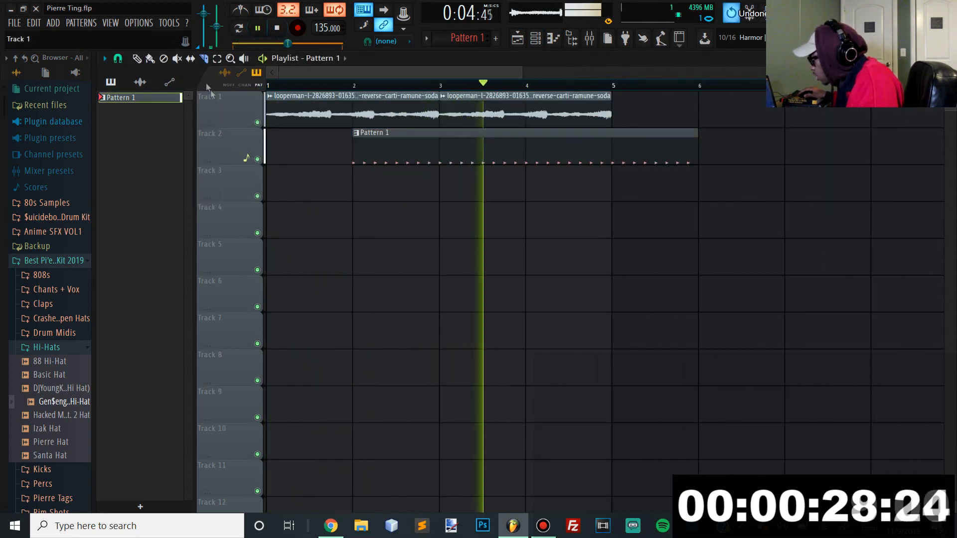
pyautogui.click(137, 59)
pyautogui.moveTo(479, 150); pyautogui.dragTo(394, 151)
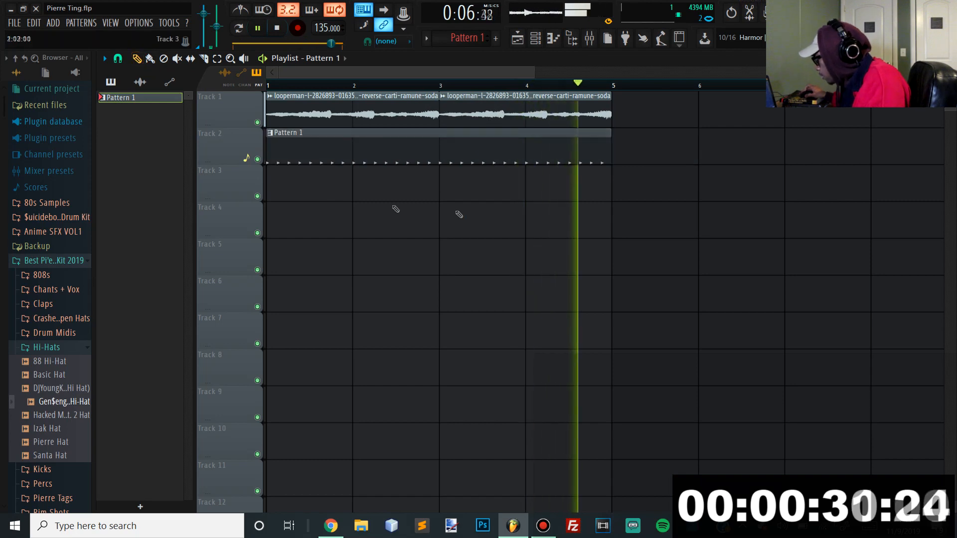
# - Add the Clap 05 sample from the Claps folder as a channel and place claps on steps 9, 25, 41 and 57
pyautogui.scroll(-3, 459, 214)
pyautogui.scroll(-6, 47, 366)
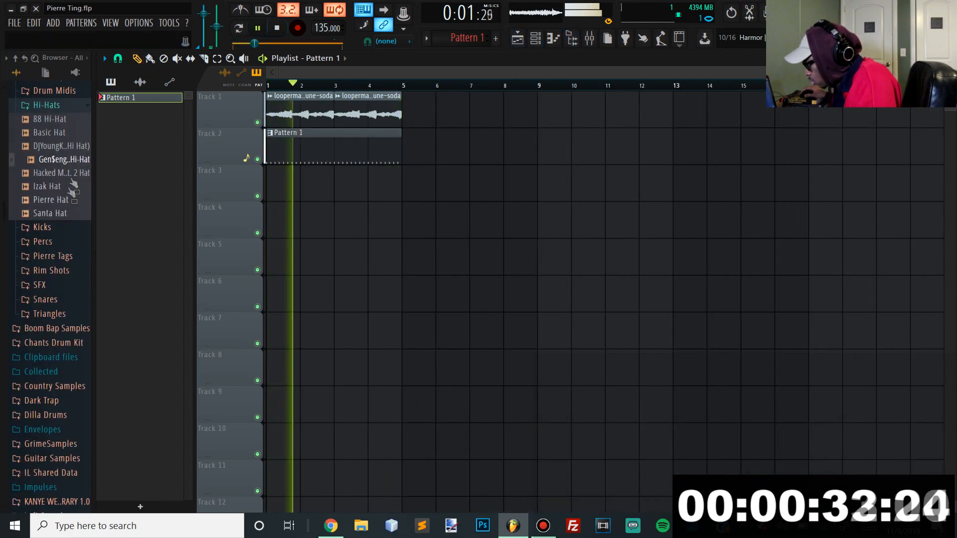
pyautogui.scroll(1, 45, 319)
pyautogui.click(43, 323)
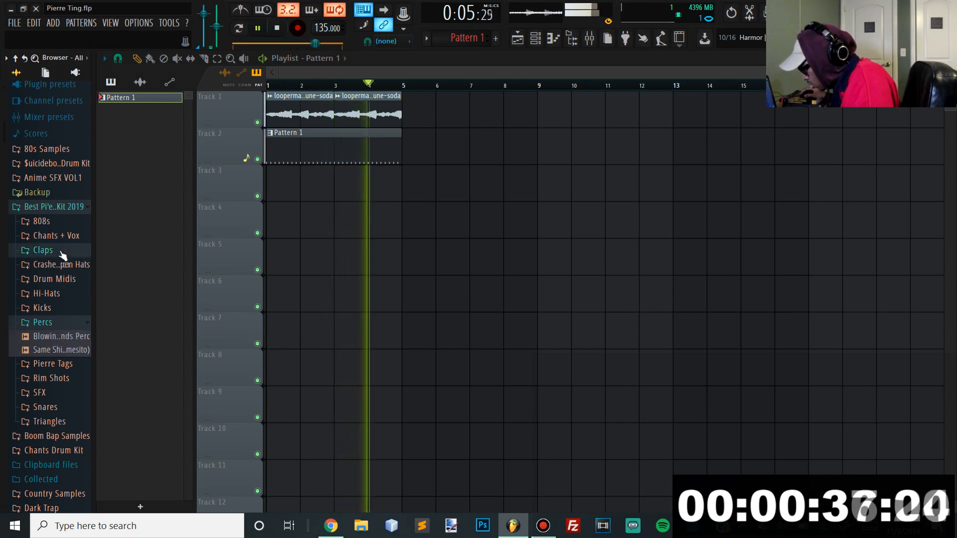
pyautogui.click(60, 250)
pyautogui.click(59, 292)
pyautogui.click(60, 304)
pyautogui.rightClick(60, 305)
pyautogui.click(99, 315)
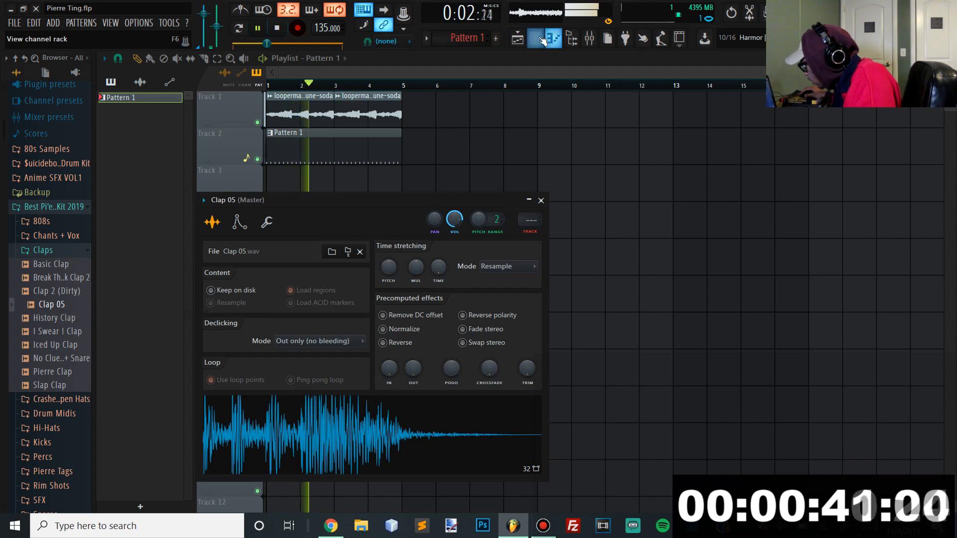
pyautogui.click(543, 39)
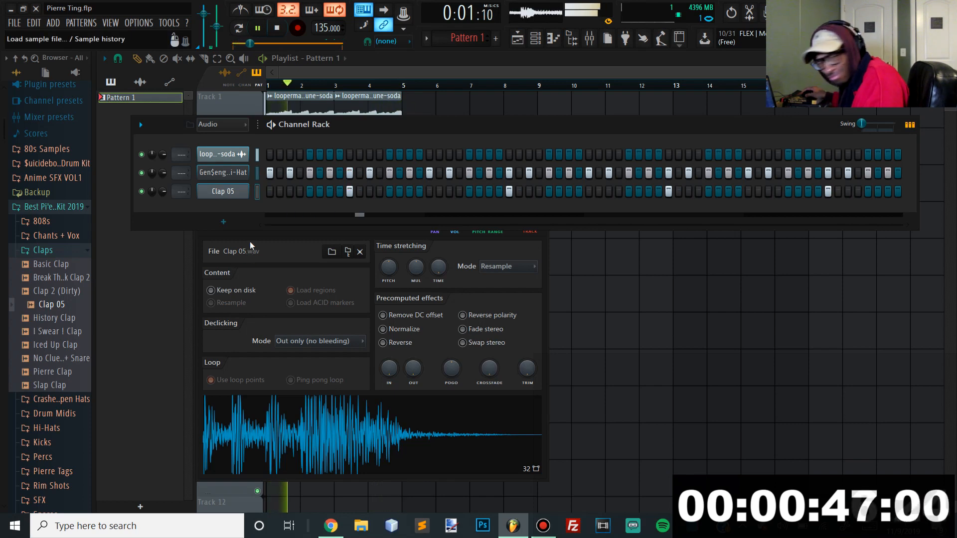
# - Preview samples in the kit's 808s folder, including Old Pierre 808 and Spinz808 2k18
pyautogui.click(62, 222)
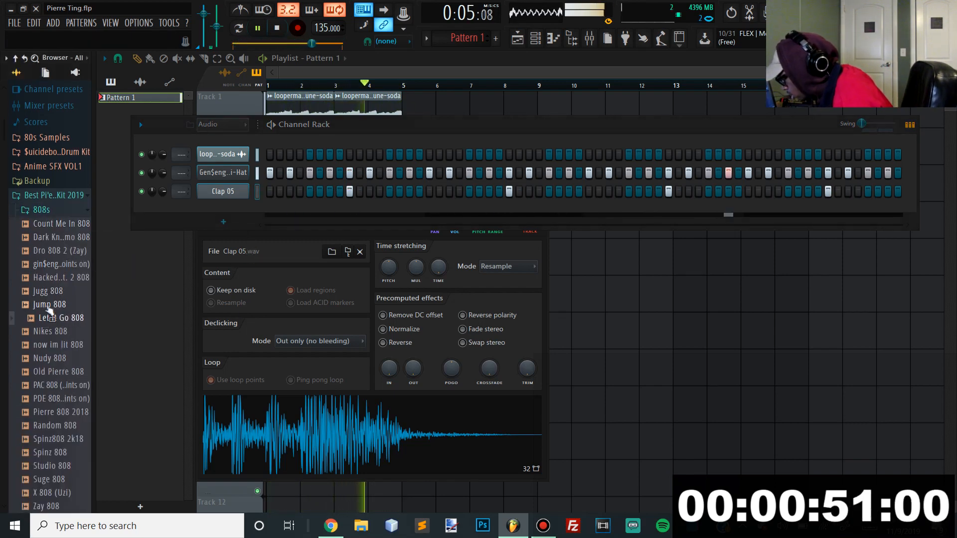
pyautogui.click(63, 373)
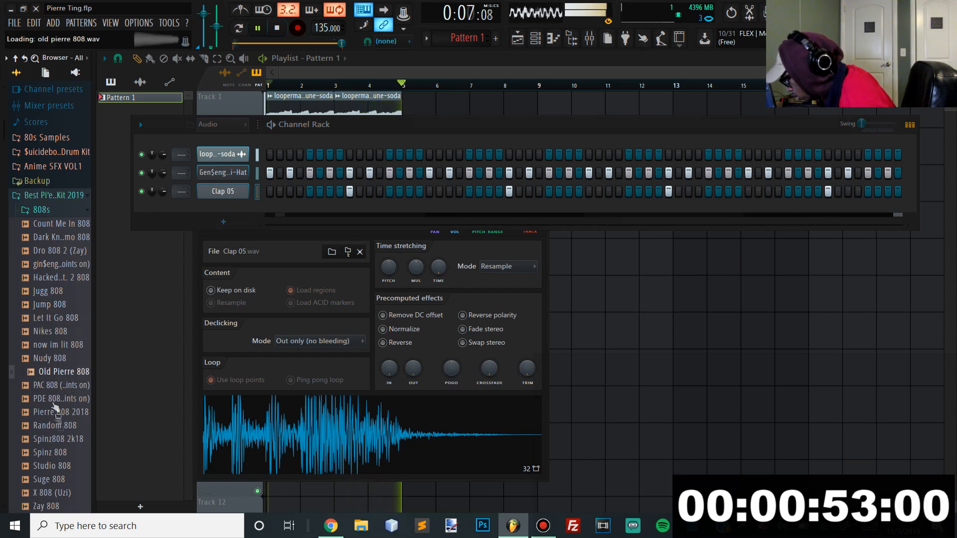
pyautogui.click(59, 438)
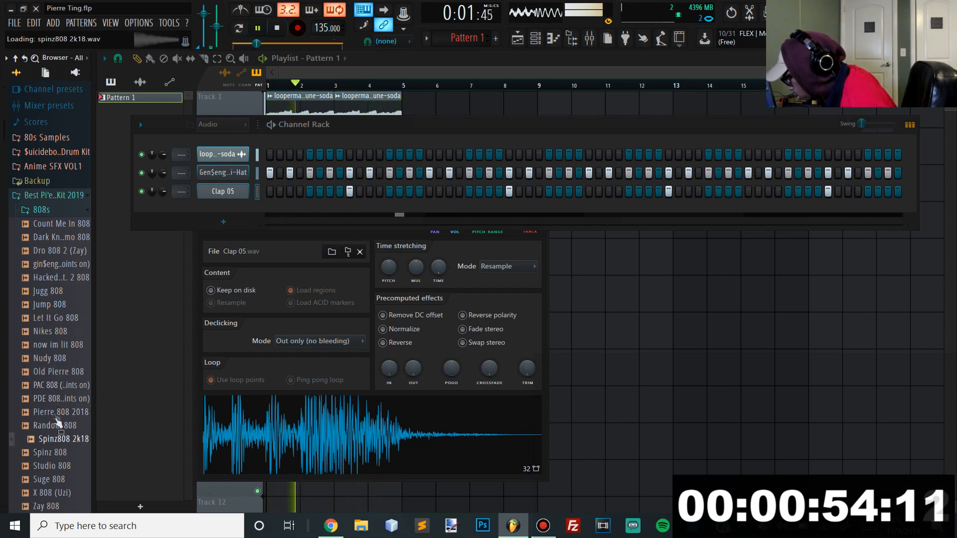
pyautogui.click(62, 210)
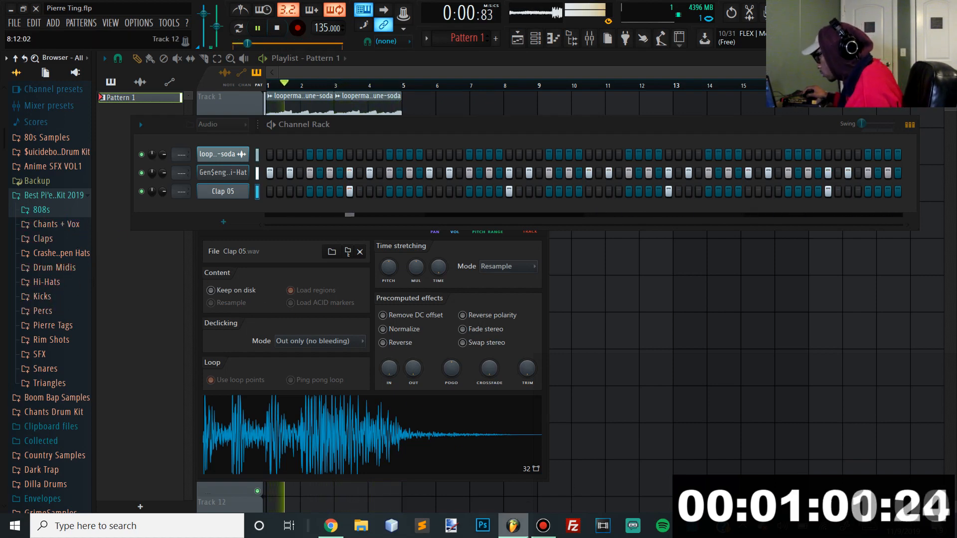
# - Add the 808 1 (Zaytoven) sample from the Young Kico kit's 02 808s folder as a new channel
pyautogui.click(58, 382)
pyautogui.scroll(-10, 55, 349)
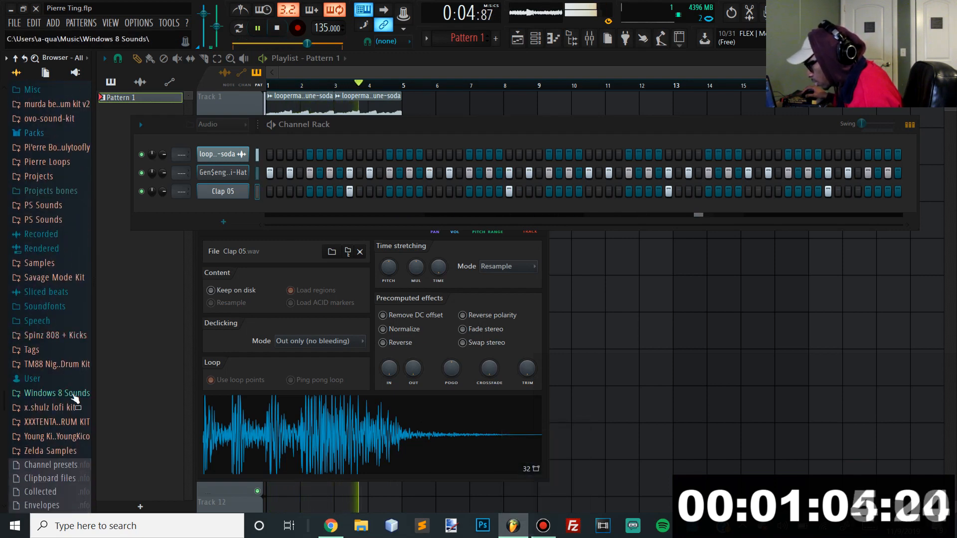
pyautogui.click(74, 375)
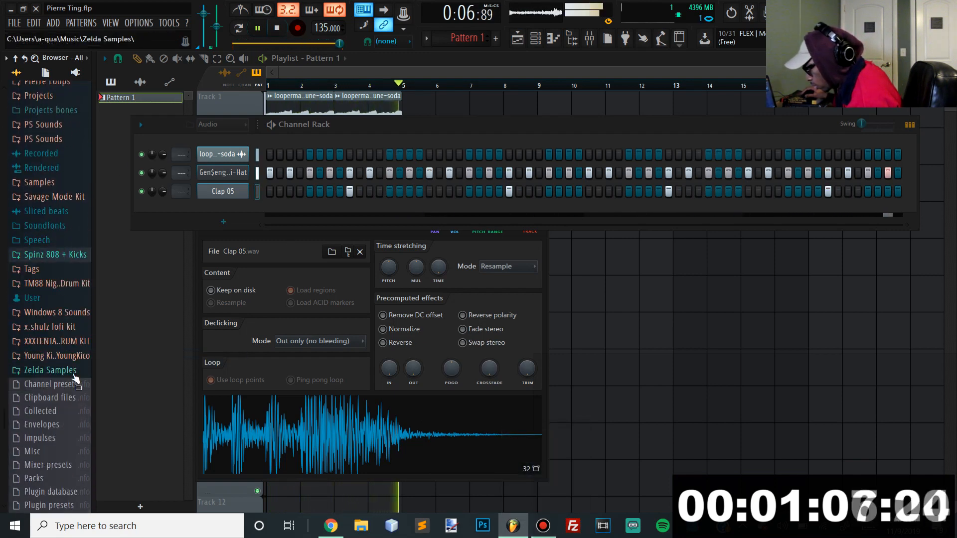
pyautogui.click(60, 355)
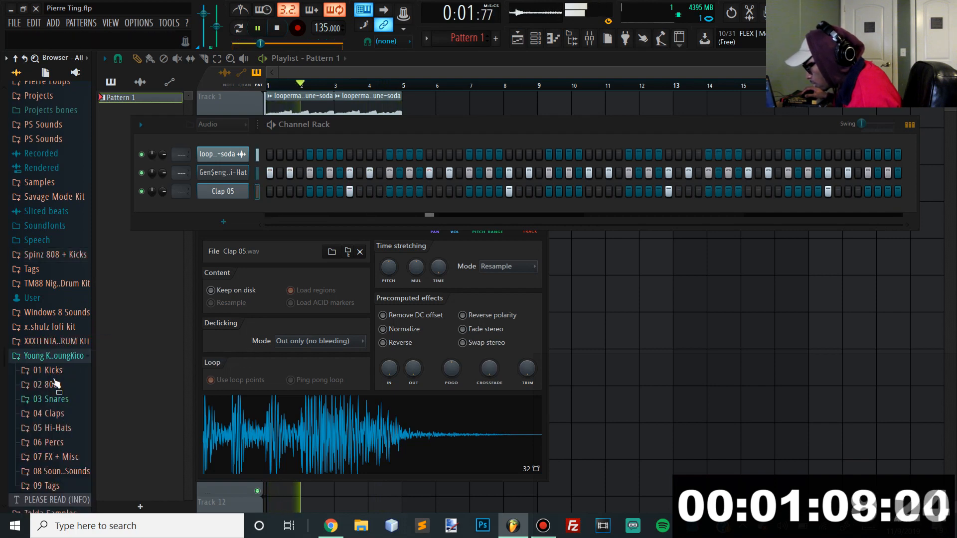
pyautogui.click(57, 386)
pyautogui.moveTo(60, 397); pyautogui.dragTo(244, 220)
# - Open the piano roll and the volume envelope settings of the 808 1 (Zaytoven) channel, and stop playback
pyautogui.rightClick(244, 210)
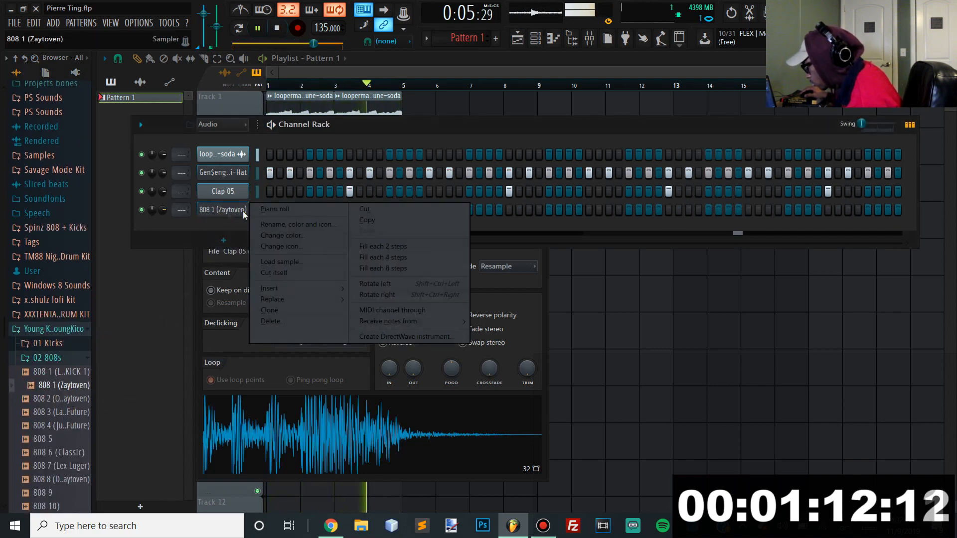
pyautogui.click(288, 212)
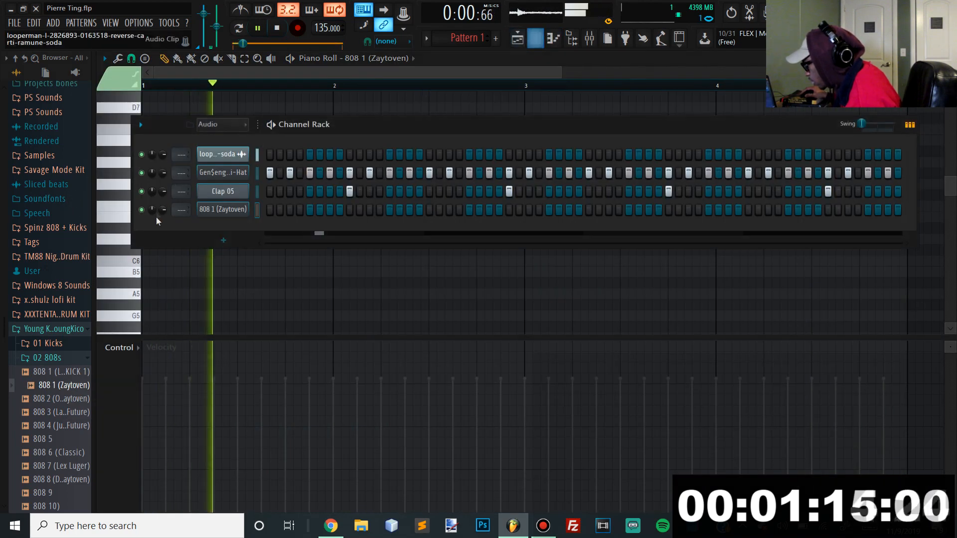
pyautogui.click(228, 211)
pyautogui.click(254, 239)
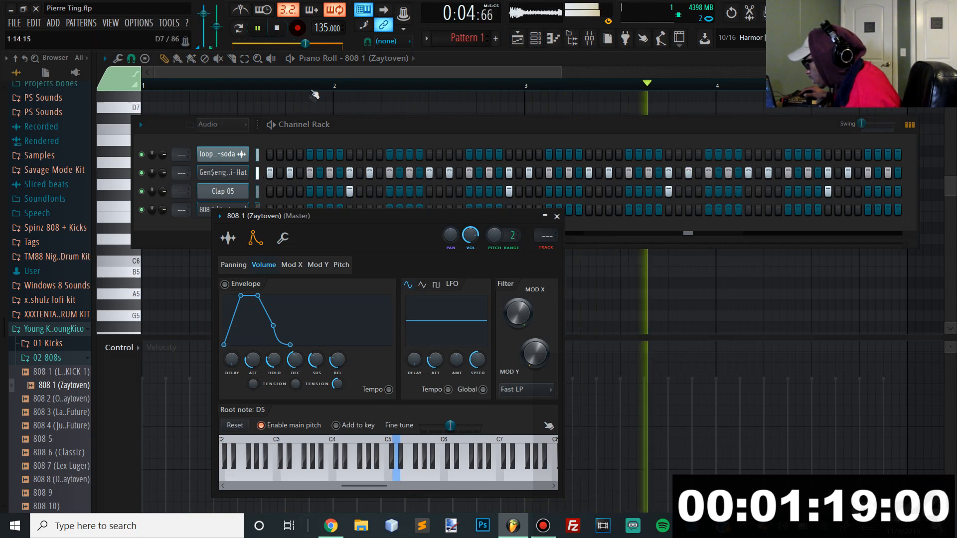
pyautogui.click(304, 73)
pyautogui.press('space')
# - Place two A#5 notes for the 808 in bar 1, the first on beat 2, and audition them
pyautogui.moveTo(154, 174); pyautogui.dragTo(59, 146)
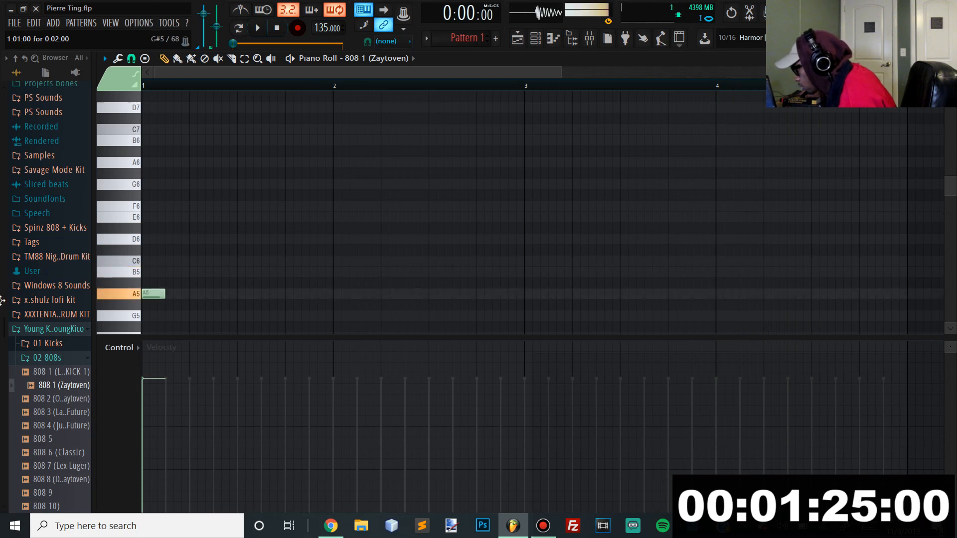
pyautogui.click(144, 284)
pyautogui.press('space')
pyautogui.press('space')
pyautogui.moveTo(149, 294); pyautogui.dragTo(261, 285)
pyautogui.press('space')
pyautogui.moveTo(155, 284); pyautogui.dragTo(202, 284)
pyautogui.press('space')
pyautogui.press('space')
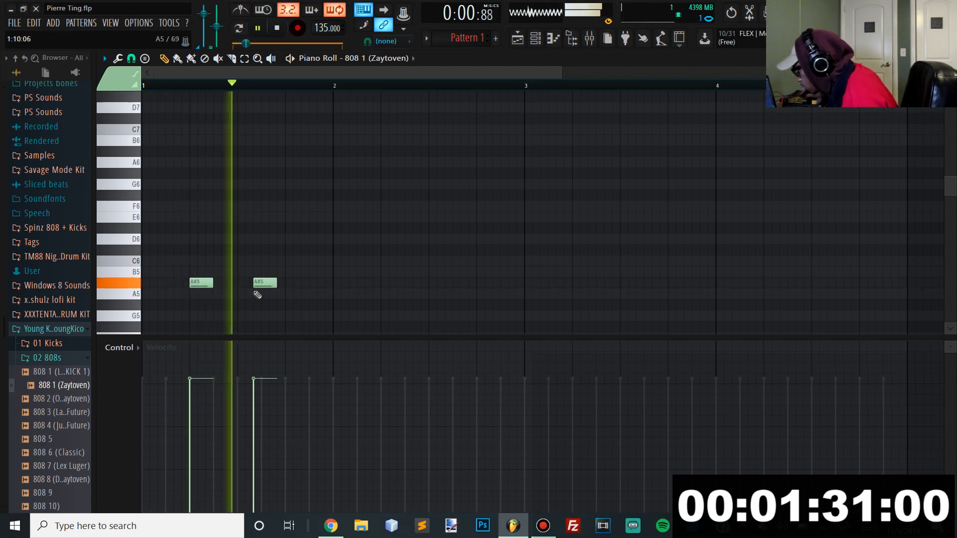
# - Shift the second A#5 note to halfway through beat 3 and extend the 808 line with C6, D6 and A#5 notes
pyautogui.moveTo(254, 282); pyautogui.dragTo(278, 283)
pyautogui.press('space')
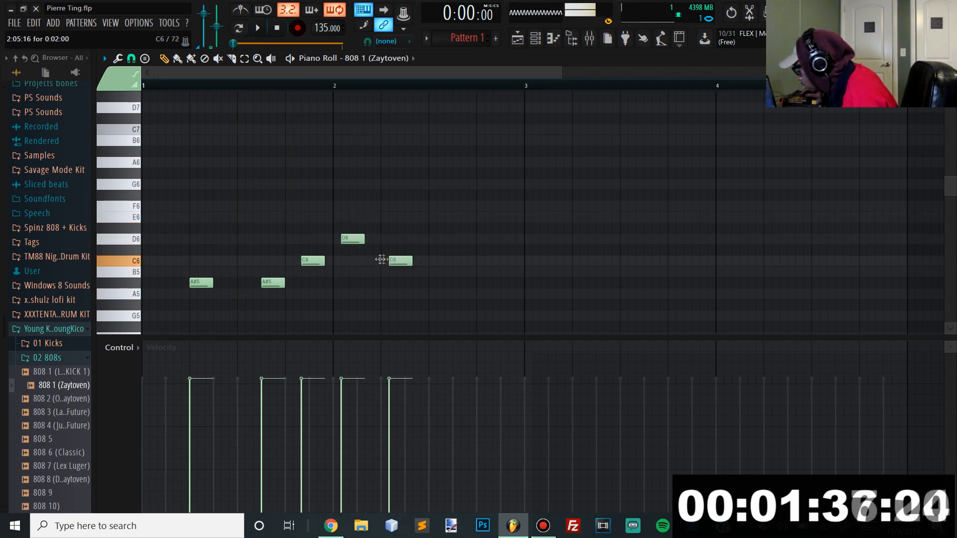
pyautogui.moveTo(381, 259); pyautogui.dragTo(395, 288)
pyautogui.press('space')
pyautogui.moveTo(314, 261); pyautogui.dragTo(369, 241)
pyautogui.press('space')
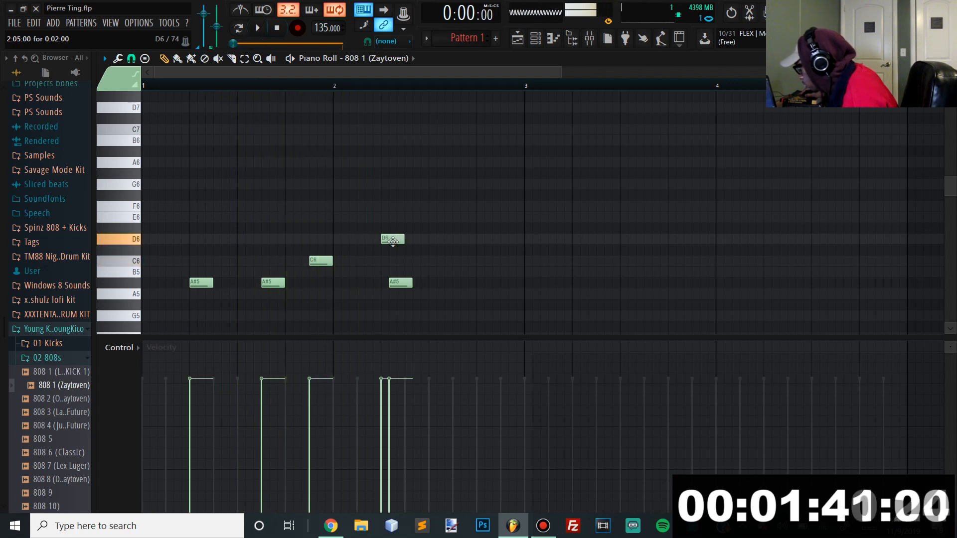
# - Move the C6 note to the start of bar 2, D6 to halfway through beat 2 and the final A#5 to halfway through beat 3
pyautogui.press('space')
pyautogui.moveTo(332, 262); pyautogui.dragTo(340, 262)
pyautogui.moveTo(395, 284); pyautogui.dragTo(467, 289)
pyautogui.press('space')
pyautogui.moveTo(397, 241); pyautogui.dragTo(421, 242)
pyautogui.press('space')
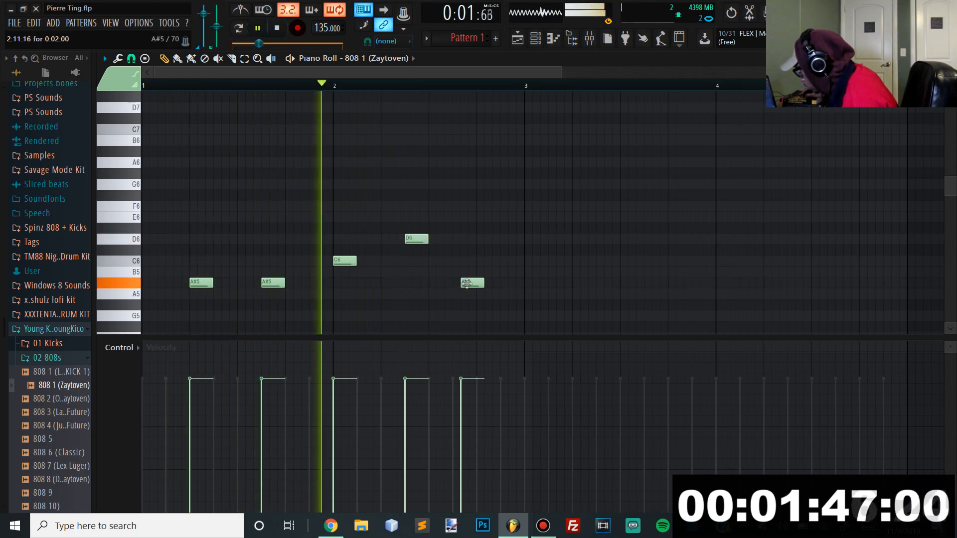
pyautogui.moveTo(465, 283); pyautogui.dragTo(458, 284)
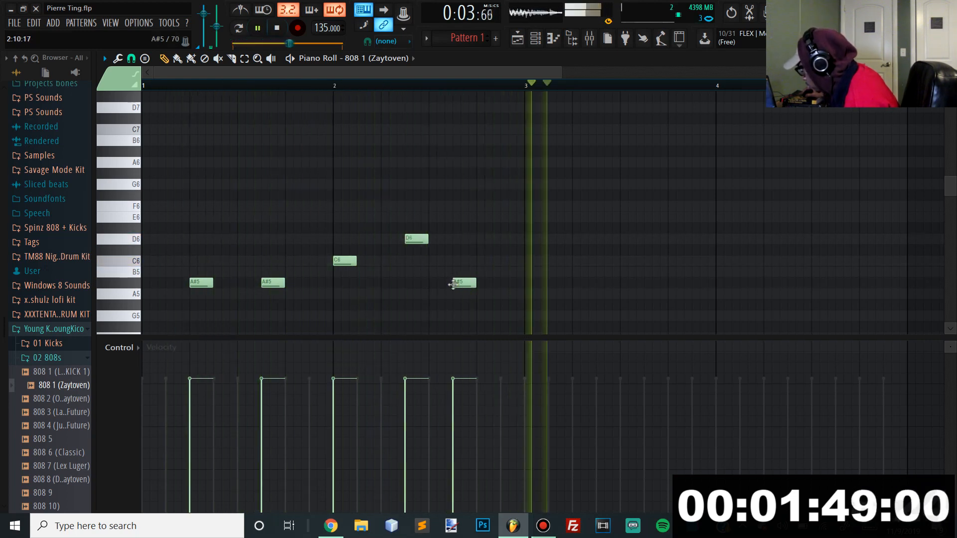
# - Duplicate the five 808 notes and align the copies with bars 3 and 4
pyautogui.scroll(-2, 411, 302)
pyautogui.moveTo(410, 319); pyautogui.dragTo(170, 235)
pyautogui.hotkey('ctrl', 'b')
pyautogui.moveTo(353, 283); pyautogui.dragTo(375, 282)
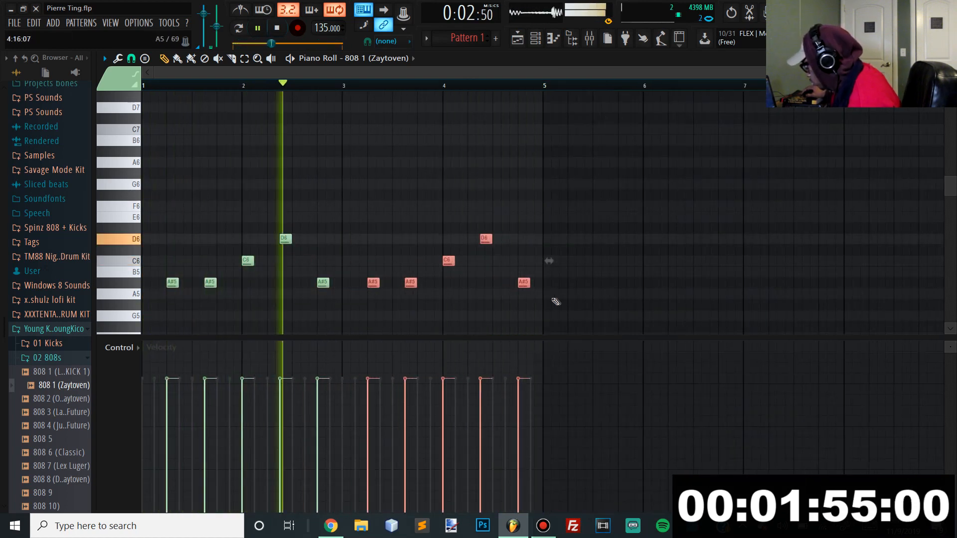
# - Transpose all 808 notes down one octave and raise their velocities to the maximum
pyautogui.hotkey('ctrl', 'a')
pyautogui.hotkey('ctrl', 'Down')
pyautogui.scroll(-5, 289, 186)
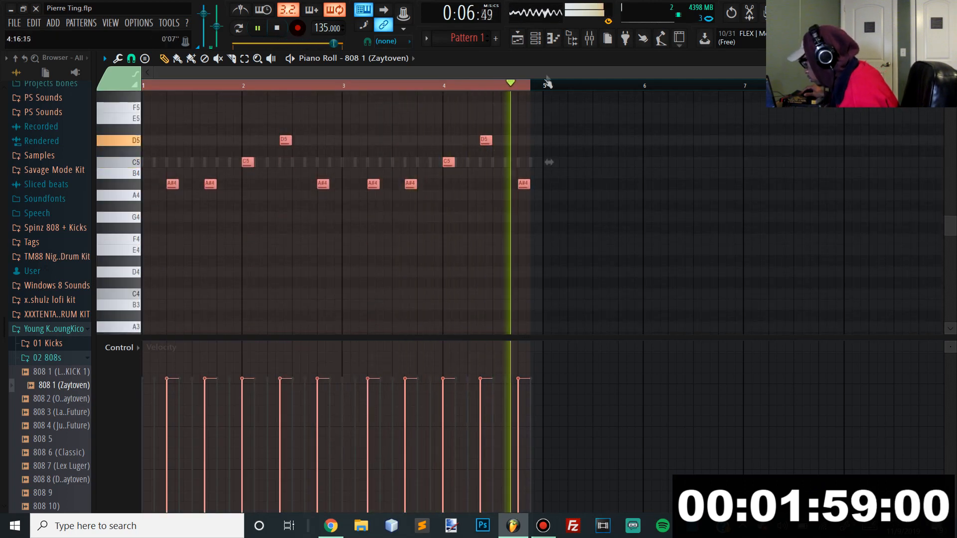
pyautogui.keyDown('ctrl'); pyautogui.click(538, 86); pyautogui.keyUp('ctrl')
pyautogui.moveTo(595, 240); pyautogui.dragTo(142, 79)
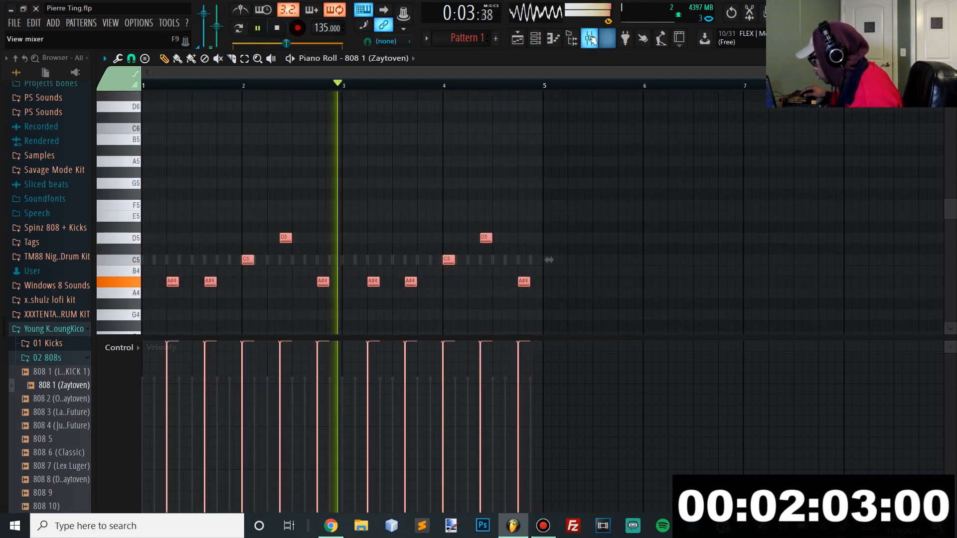
# - Show the mixer and Channel Rack, and move the 808 channel up directly below the melody loop channel
pyautogui.click(590, 39)
pyautogui.click(534, 38)
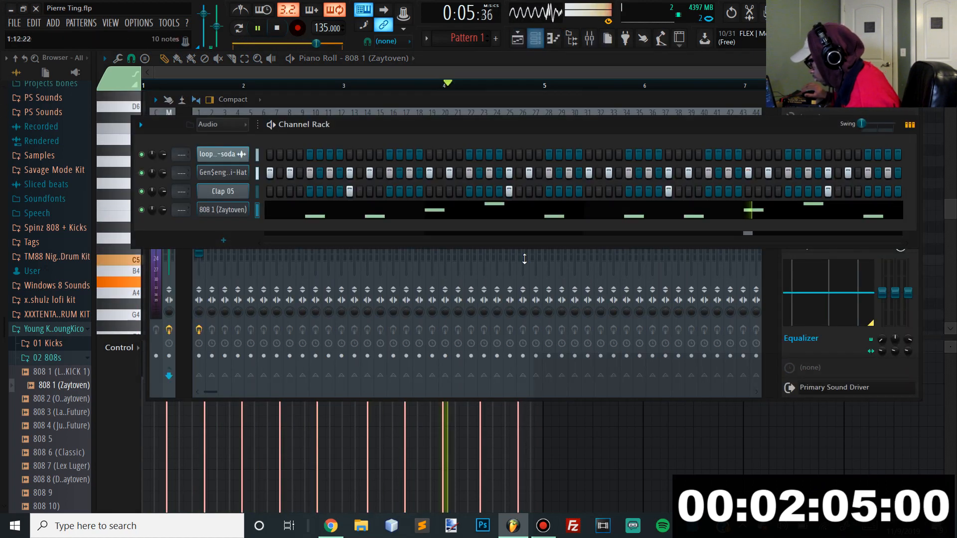
pyautogui.hotkey('alt', 'Up')
pyautogui.hotkey('alt', 'Up')
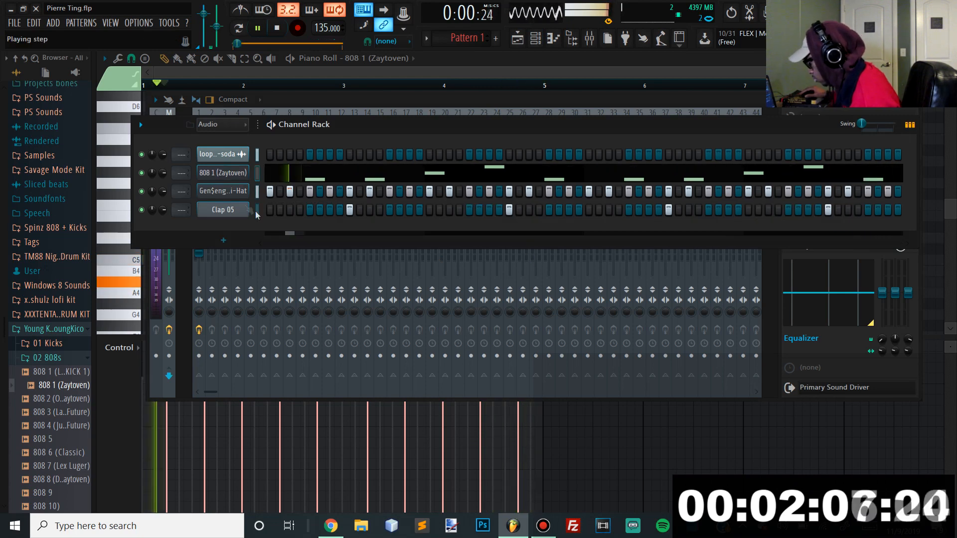
# - Stop playback and route the 808, hi-hat and clap channels to mixer tracks 10, 11 and 12
pyautogui.press('space')
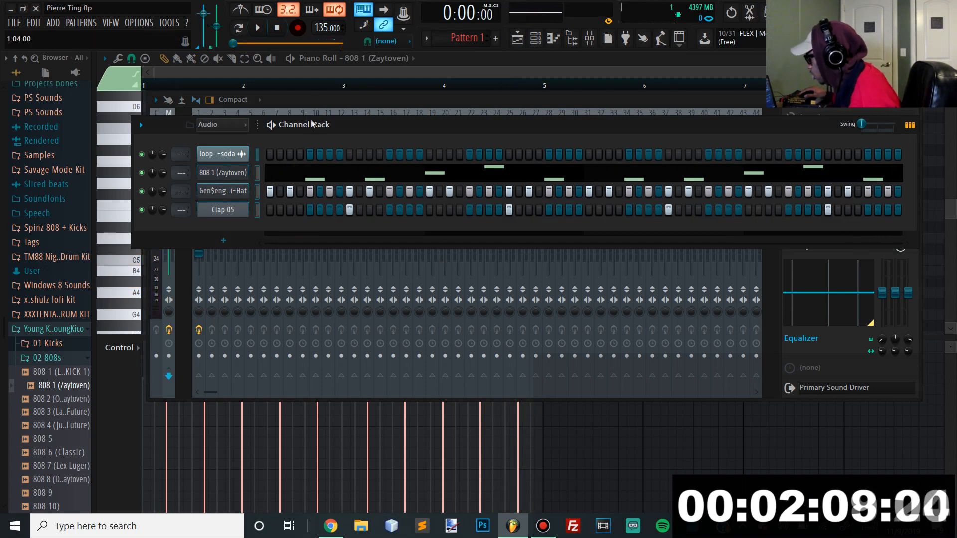
pyautogui.click(341, 92)
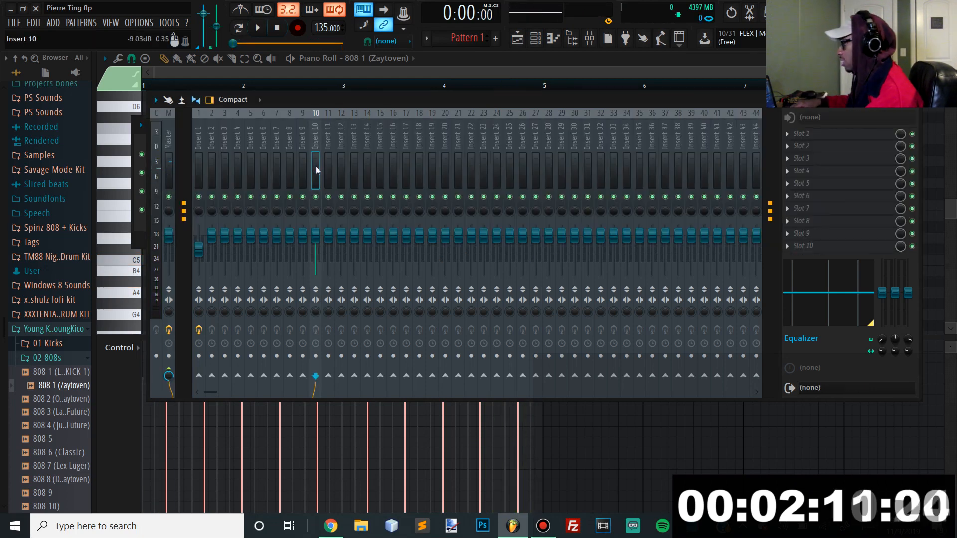
pyautogui.hotkey('ctrl', 'l')
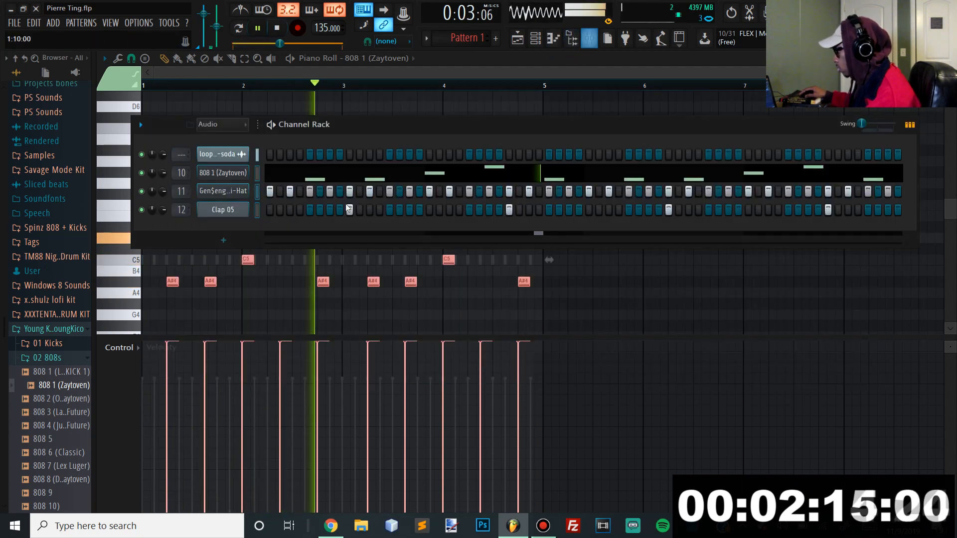
# - Assign the melody loop channel to mixer track 1 and show that insert in the mixer
pyautogui.press('F9')
pyautogui.click(256, 155)
pyautogui.moveTo(176, 160); pyautogui.dragTo(176, 157)
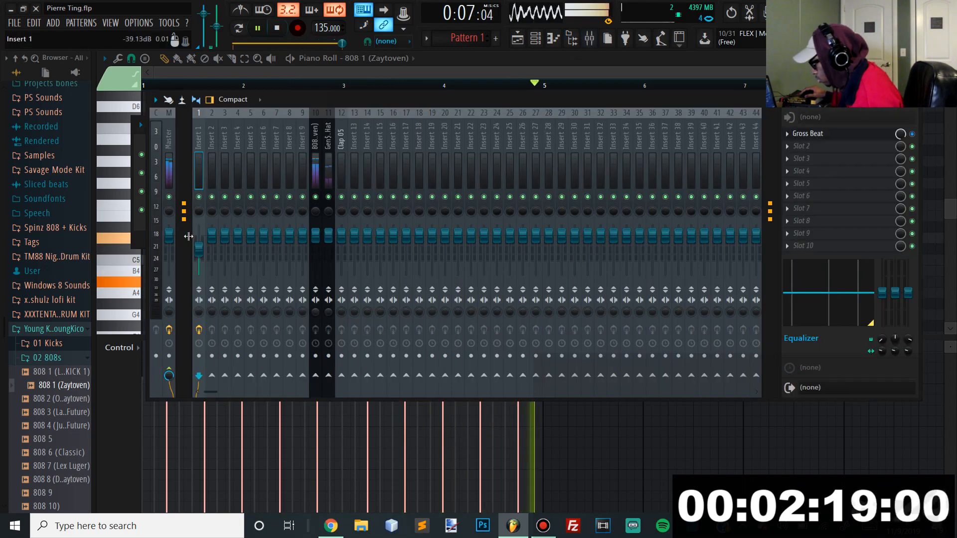
# - Stop playback and load Kick 5 from the drum kit's 01 Kicks folder into a new channel
pyautogui.press('F9')
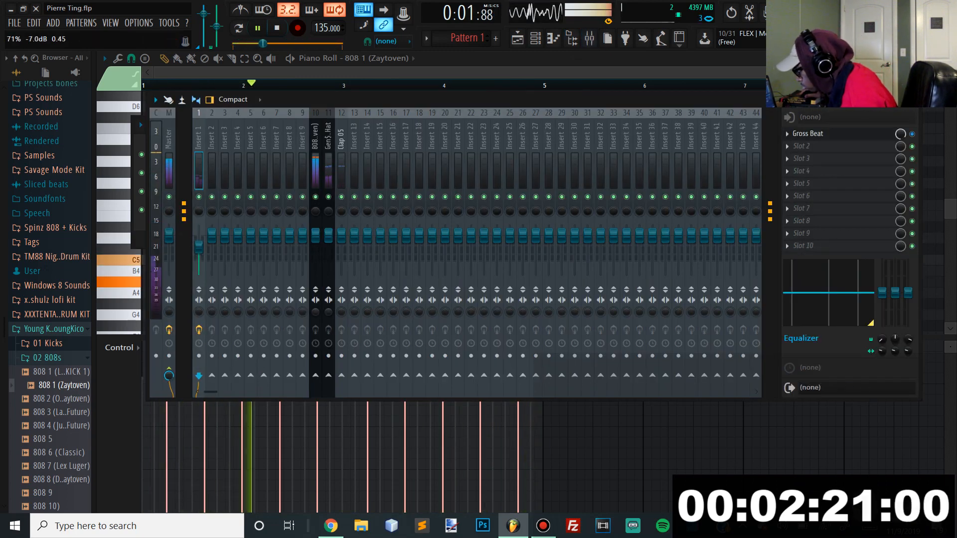
pyautogui.press('space')
pyautogui.scroll(-9, 50, 369)
pyautogui.scroll(6, 57, 289)
pyautogui.click(56, 217)
pyautogui.click(45, 282)
pyautogui.rightClick(49, 281)
pyautogui.click(84, 293)
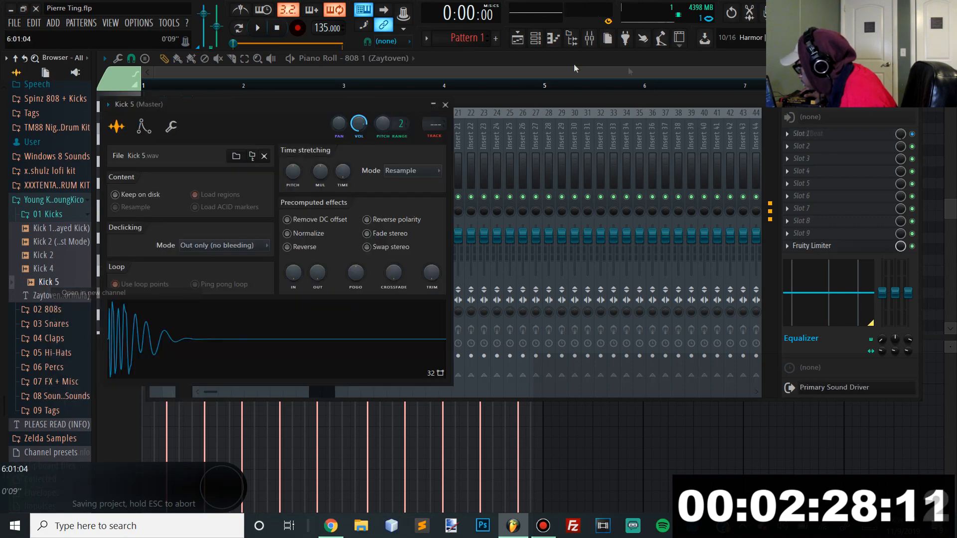
# - Enter Kick 5 steps across the four-bar pattern in the Channel Rack, following the starts of the 808 notes during playback
pyautogui.click(538, 48)
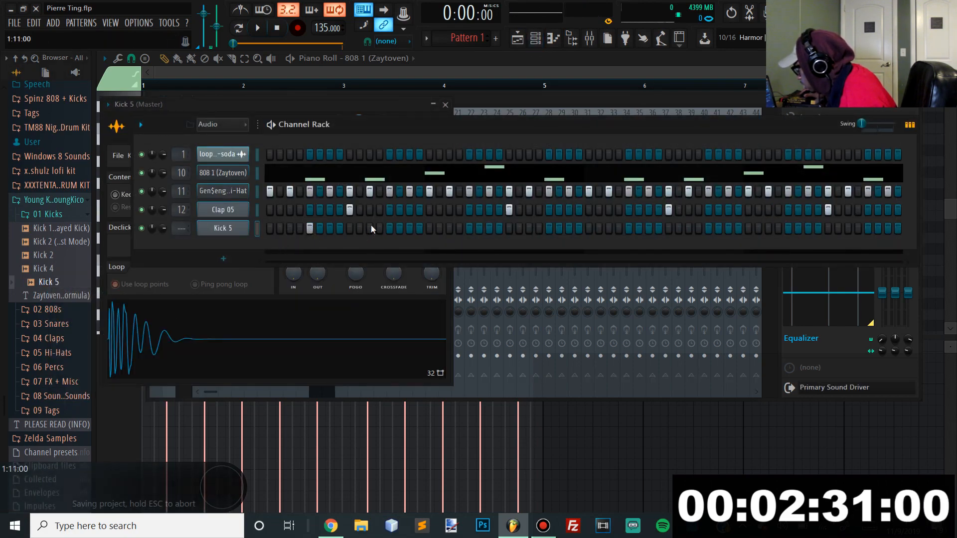
pyautogui.press('space')
pyautogui.click(428, 228)
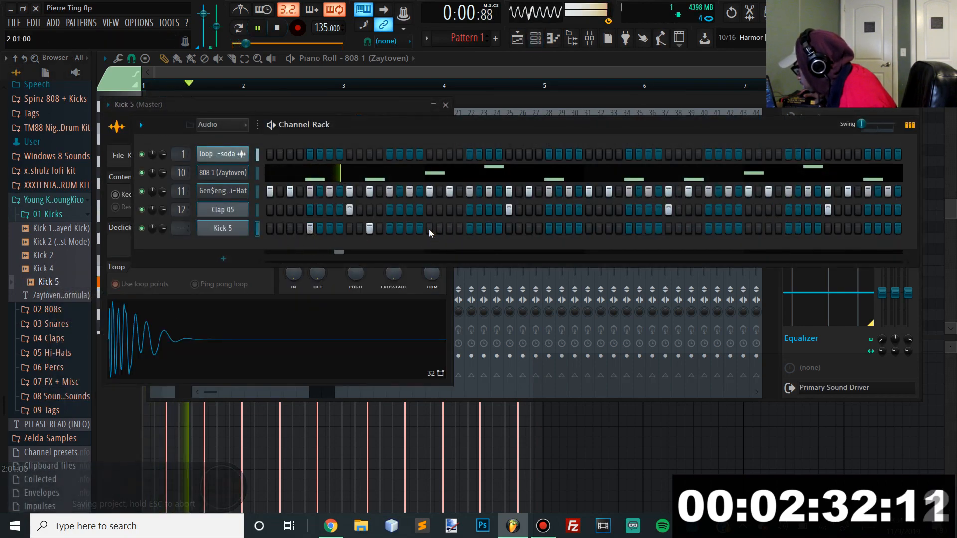
pyautogui.click(479, 228)
pyautogui.click(548, 228)
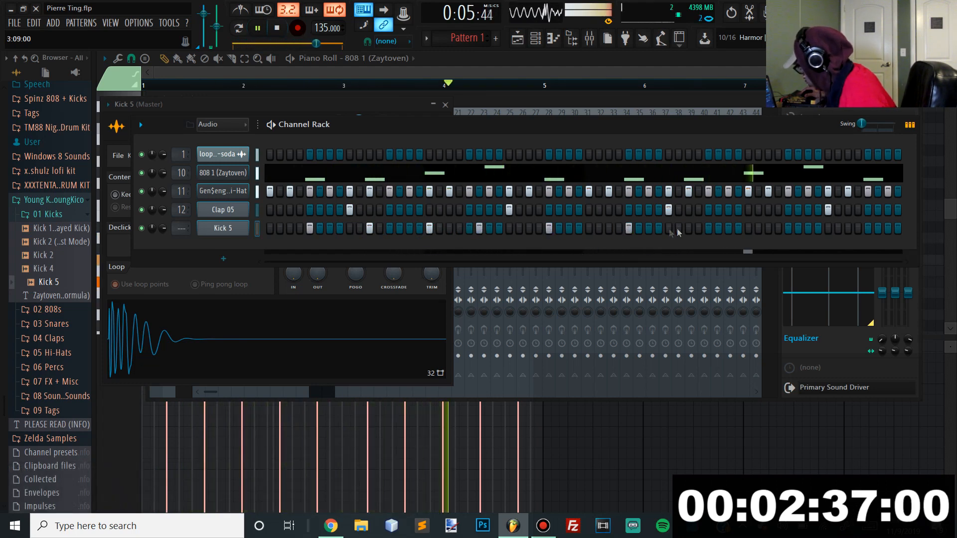
pyautogui.click(748, 228)
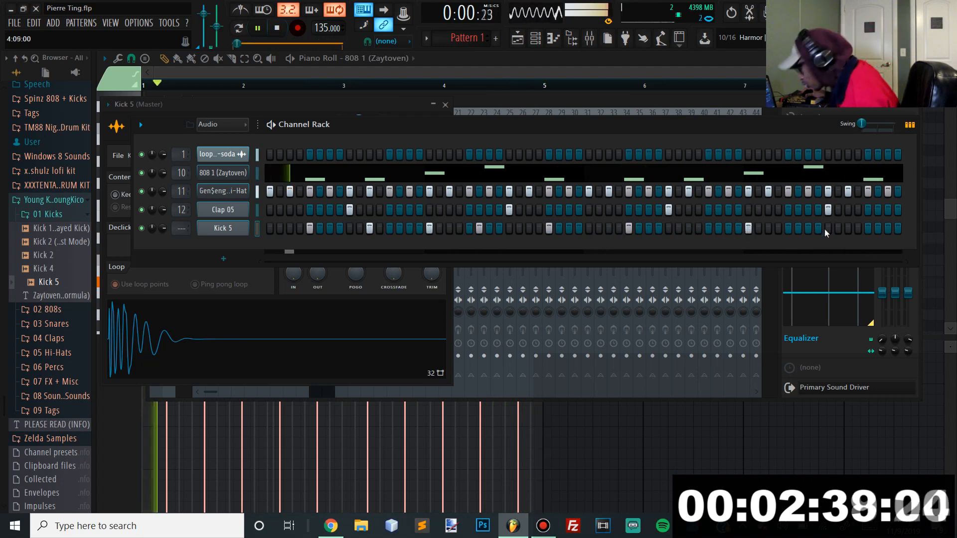
pyautogui.click(807, 228)
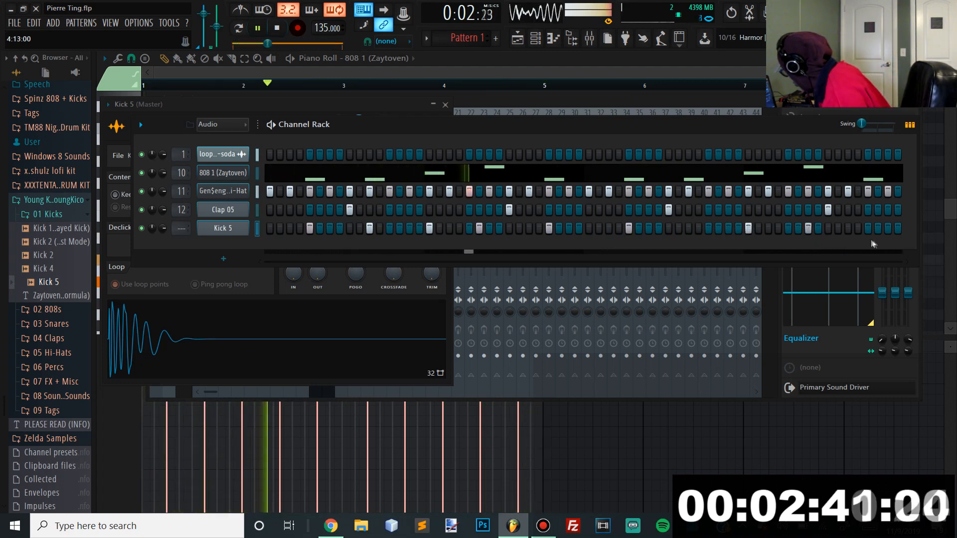
pyautogui.click(868, 228)
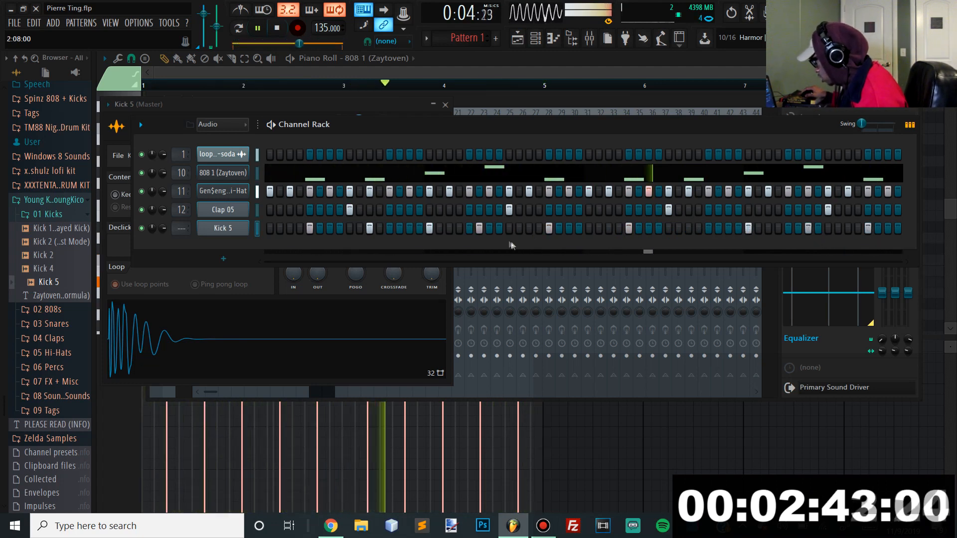
# - Stop playback to browse the installed VST generators, and check the 5 minute timer in the Chrome browser
pyautogui.press('F9')
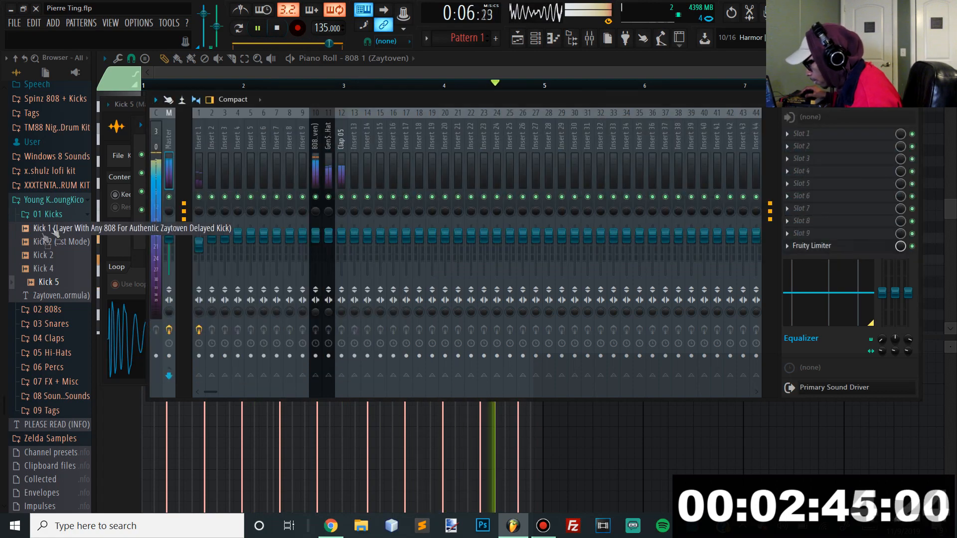
pyautogui.press('space')
pyautogui.click(76, 73)
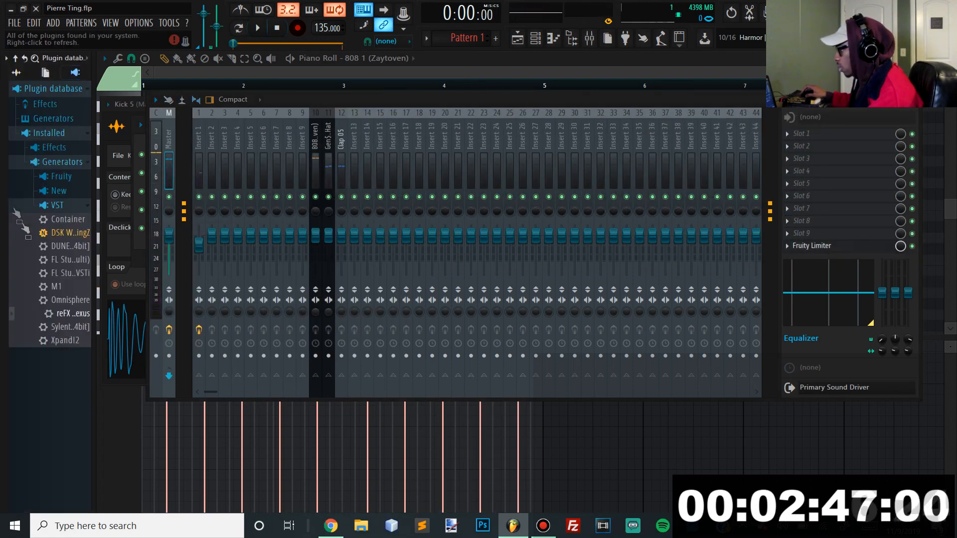
pyautogui.click(331, 532)
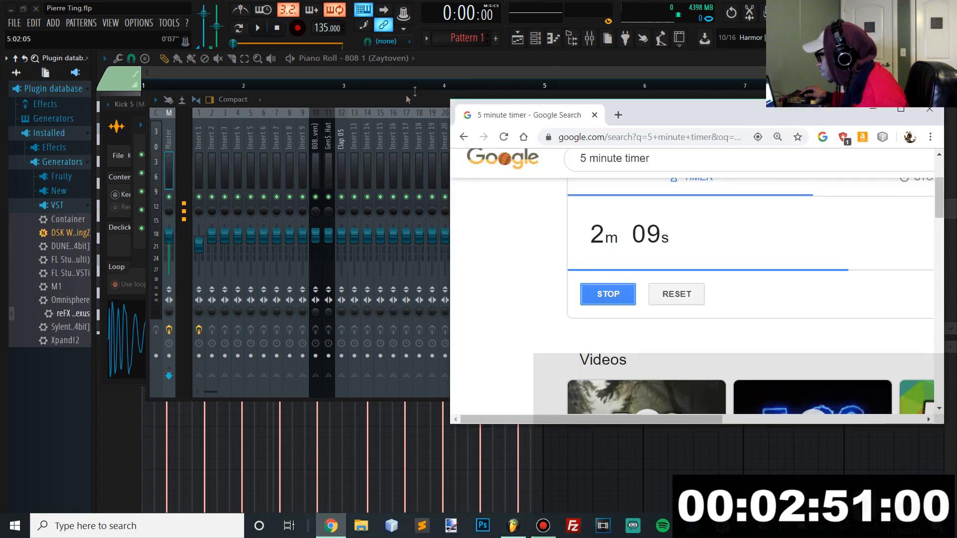
pyautogui.click(400, 102)
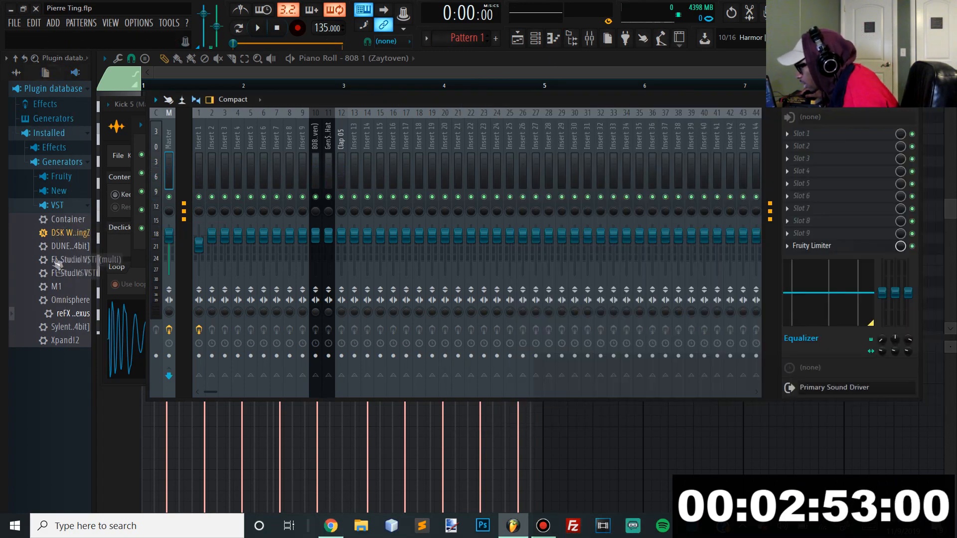
# - Add reFX Nexus as a channel directly below the melody loop channel and route it to mixer track 2
pyautogui.moveTo(257, 293); pyautogui.dragTo(241, 170)
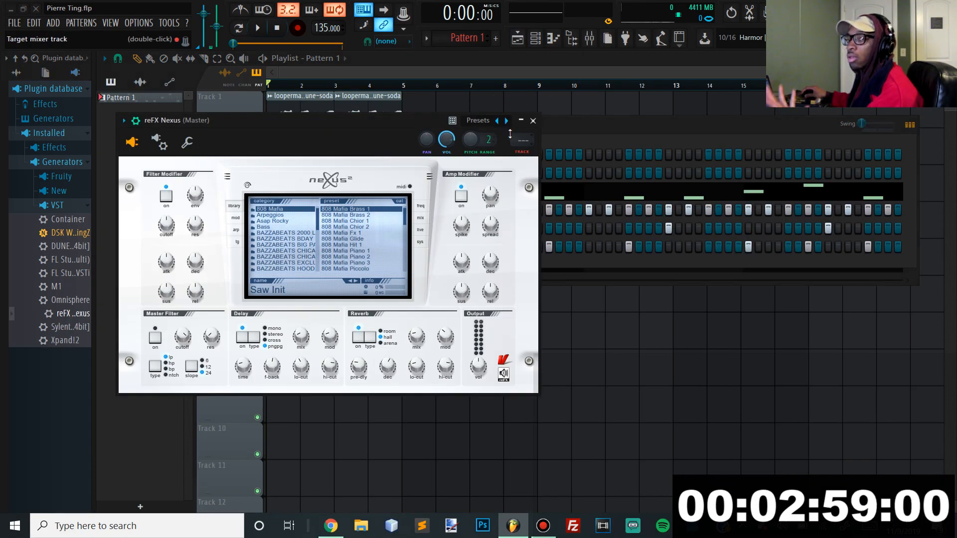
pyautogui.click(592, 132)
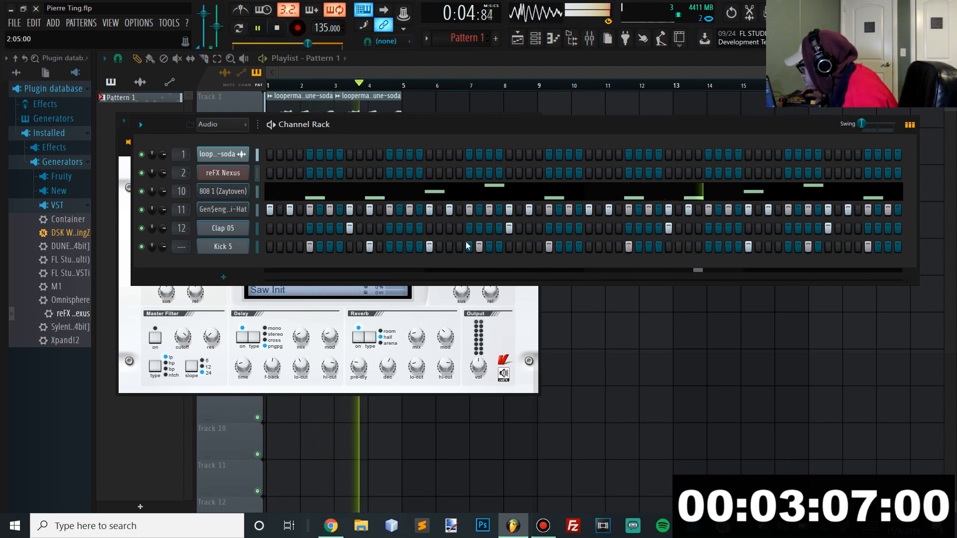
# - Play the pattern to audition the kick, mute the Kick 5 channel and stop playback
pyautogui.press('space')
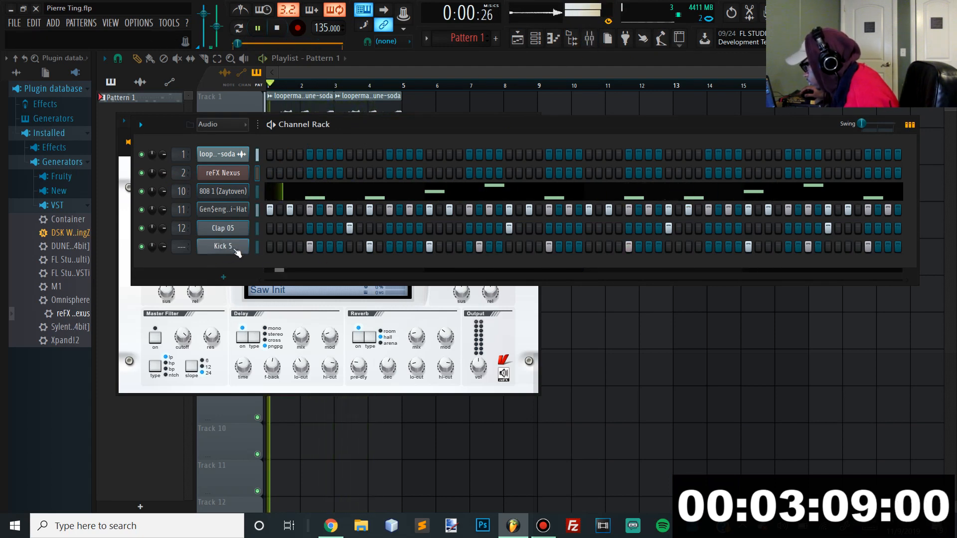
pyautogui.click(234, 249)
pyautogui.click(503, 134)
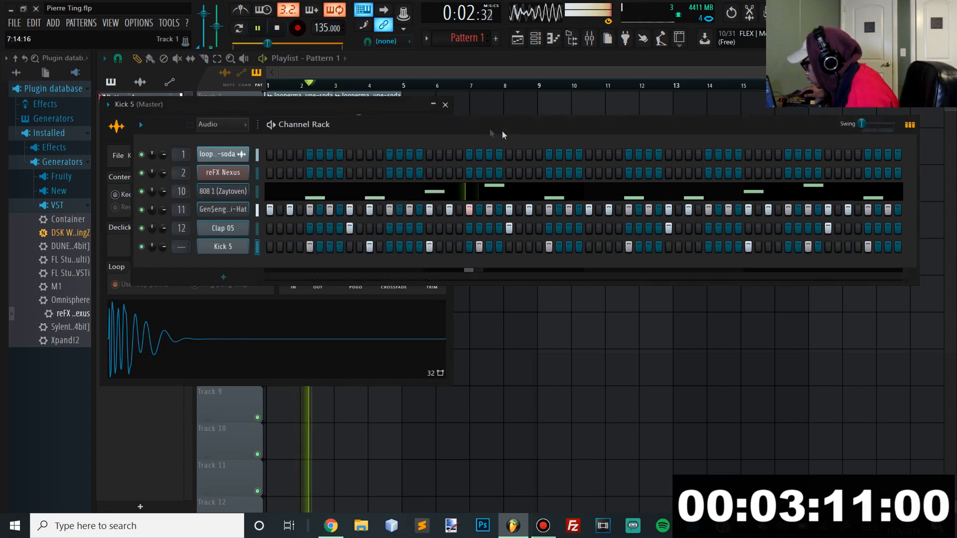
pyautogui.click(142, 246)
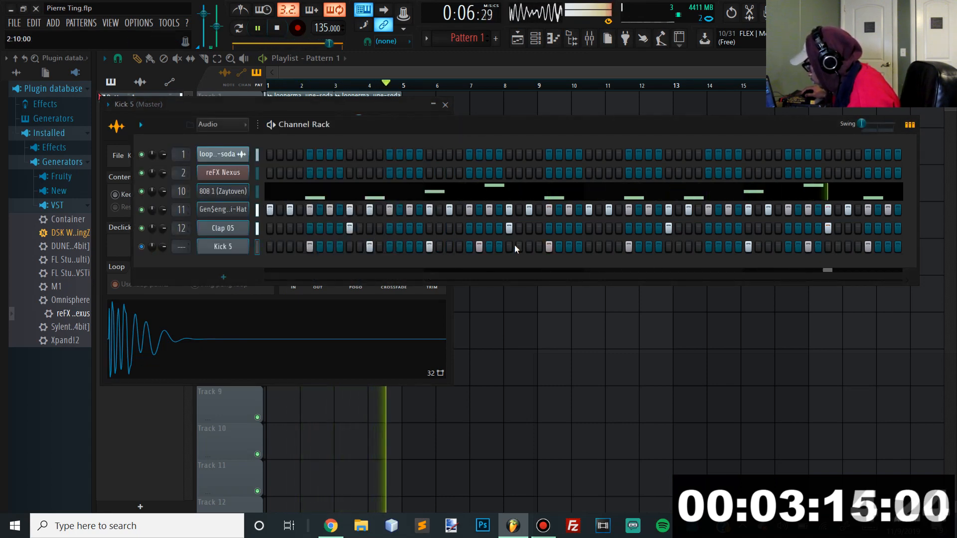
pyautogui.press('space')
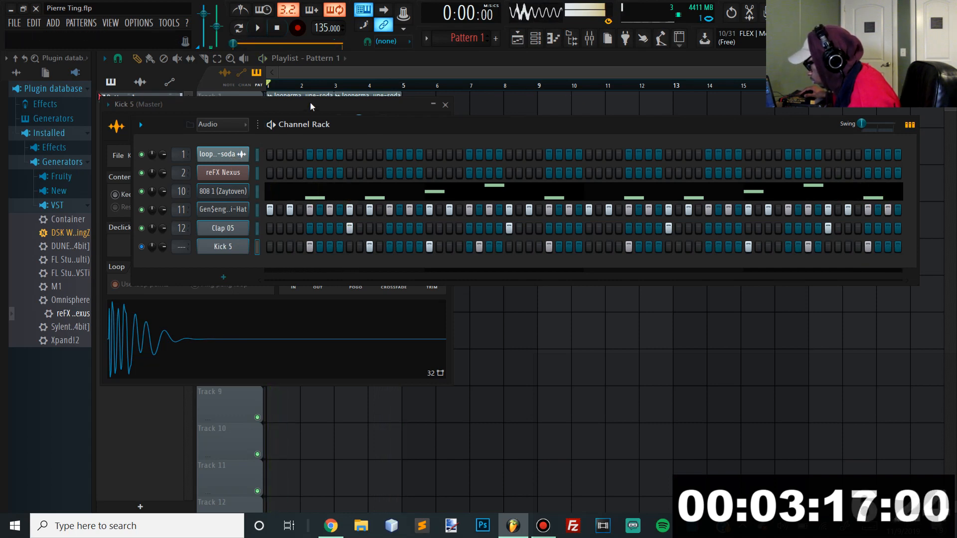
# - Open reFX Nexus and load the Trap category preset listed directly above UDX LEAD 1
pyautogui.click(310, 103)
pyautogui.click(493, 139)
pyautogui.click(224, 176)
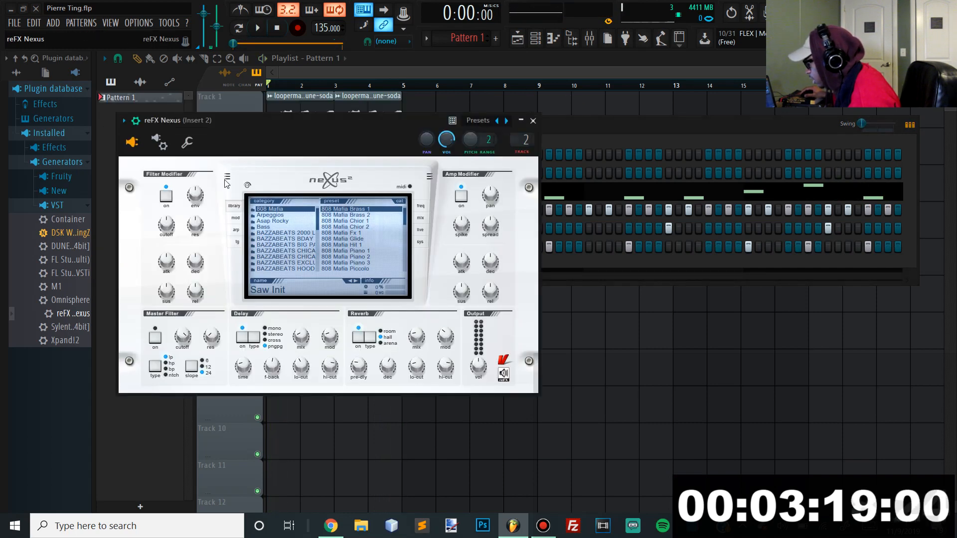
pyautogui.scroll(-1, 312, 263)
pyautogui.click(264, 226)
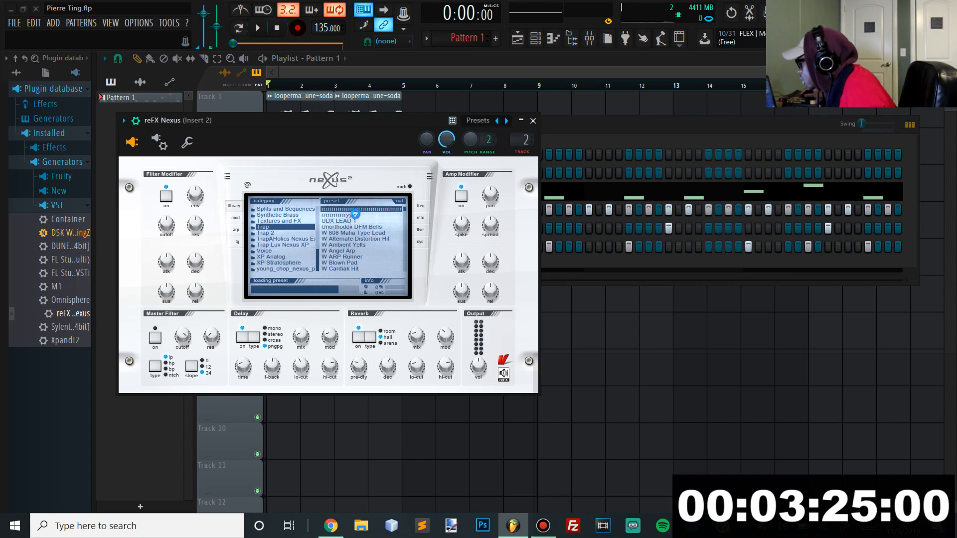
pyautogui.click(581, 146)
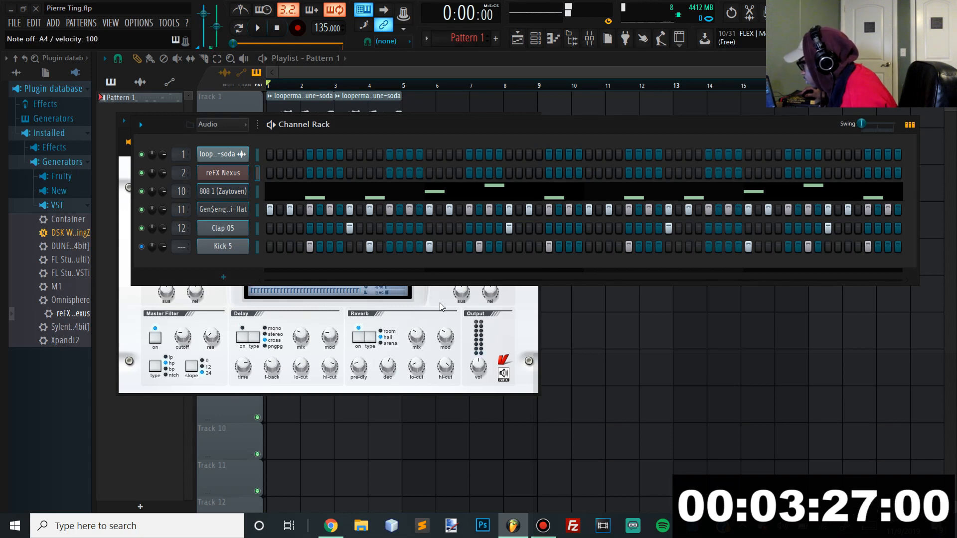
pyautogui.click(537, 364)
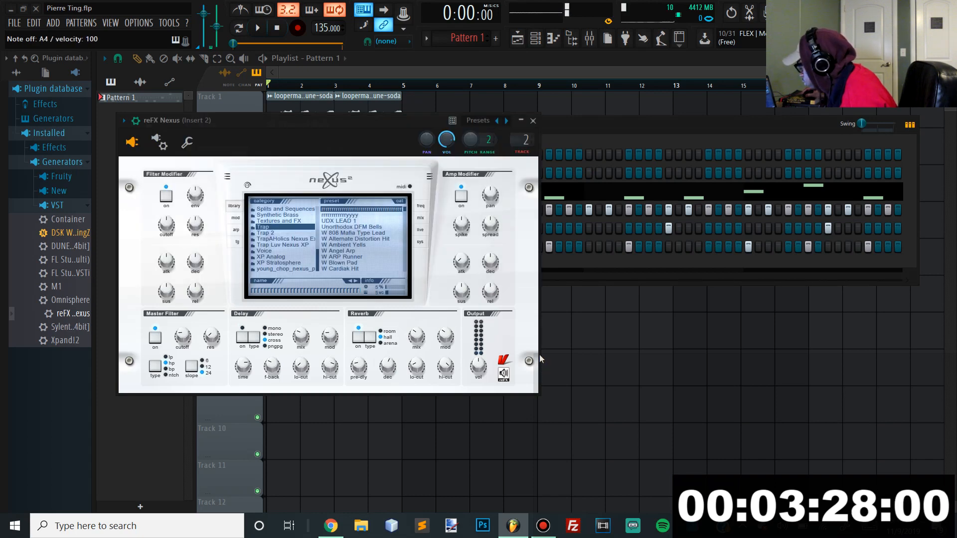
pyautogui.click(360, 214)
# - Open the piano roll for the reFX Nexus channel and place a short A#4 note at the start of bar 1
pyautogui.click(566, 136)
pyautogui.rightClick(218, 194)
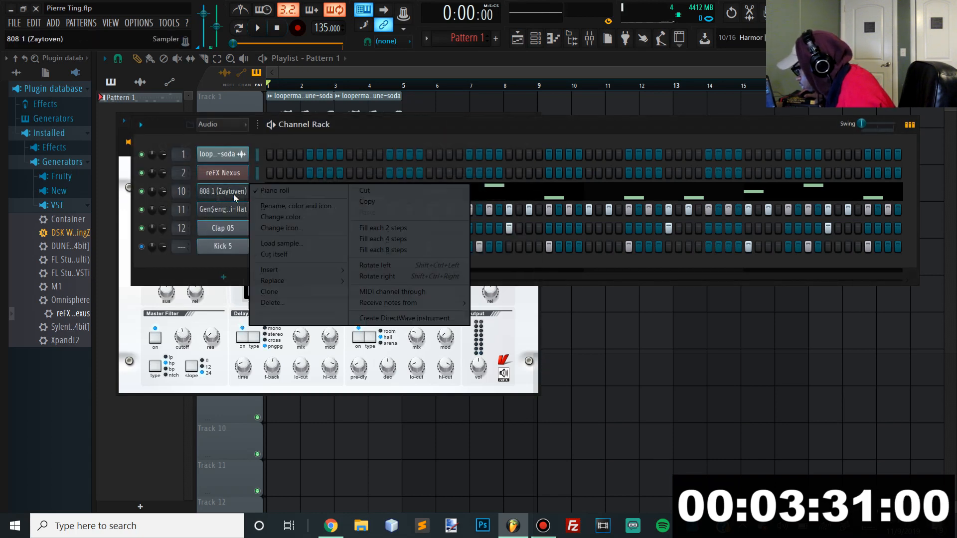
pyautogui.click(196, 194)
pyautogui.rightClick(221, 175)
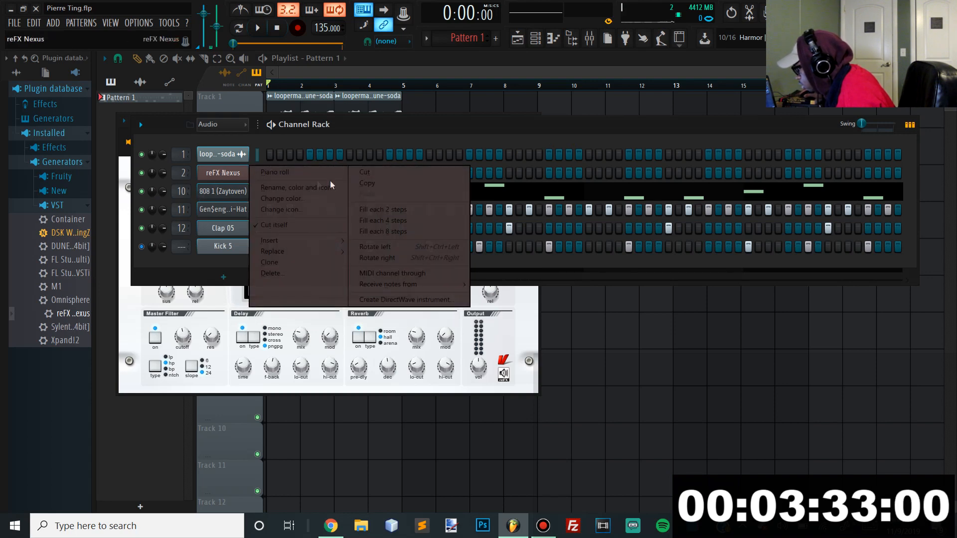
pyautogui.click(281, 172)
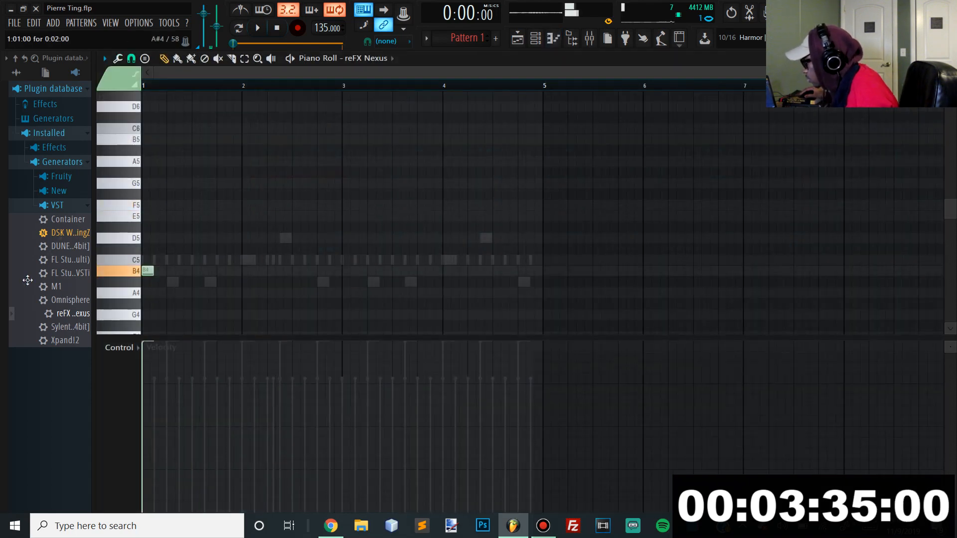
pyautogui.press('space')
pyautogui.press('space')
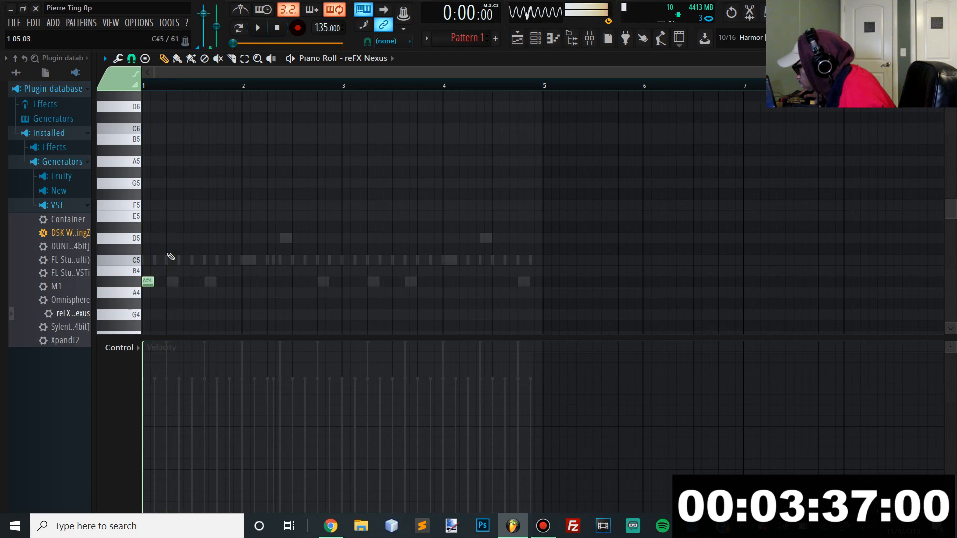
# - Lengthen the opening A#4 note to one beat and add a long D5 note directly after it
pyautogui.press('space')
pyautogui.press('space')
pyautogui.press('space')
pyautogui.press('space')
pyautogui.press('space')
pyautogui.moveTo(245, 309); pyautogui.dragTo(258, 239)
pyautogui.press('space')
pyautogui.keyDown('ctrl'); pyautogui.click(204, 239); pyautogui.keyUp('ctrl')
pyautogui.press('space')
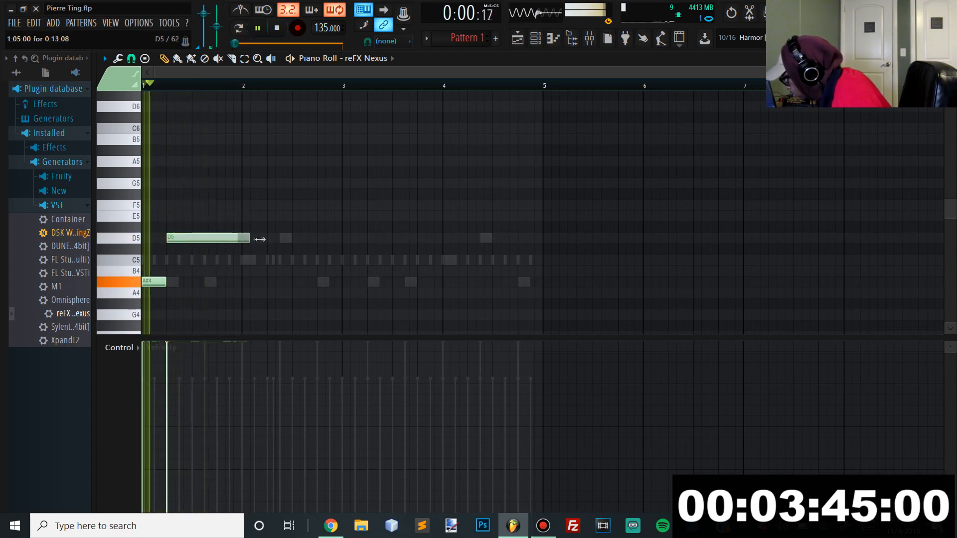
# - Extend the D5 note to one full bar and follow it with an A#4 note ending at bar 3
pyautogui.moveTo(268, 308); pyautogui.dragTo(107, 241)
pyautogui.press('space')
pyautogui.moveTo(291, 251); pyautogui.dragTo(264, 292)
pyautogui.press('space')
pyautogui.moveTo(237, 240); pyautogui.dragTo(265, 240)
pyautogui.press('space')
pyautogui.press('space')
# - Duplicate the two-bar Nexus phrase into bars 3 and 4, deselect the notes and stop playback
pyautogui.hotkey('ctrl', 'a')
pyautogui.hotkey('ctrl', 'b')
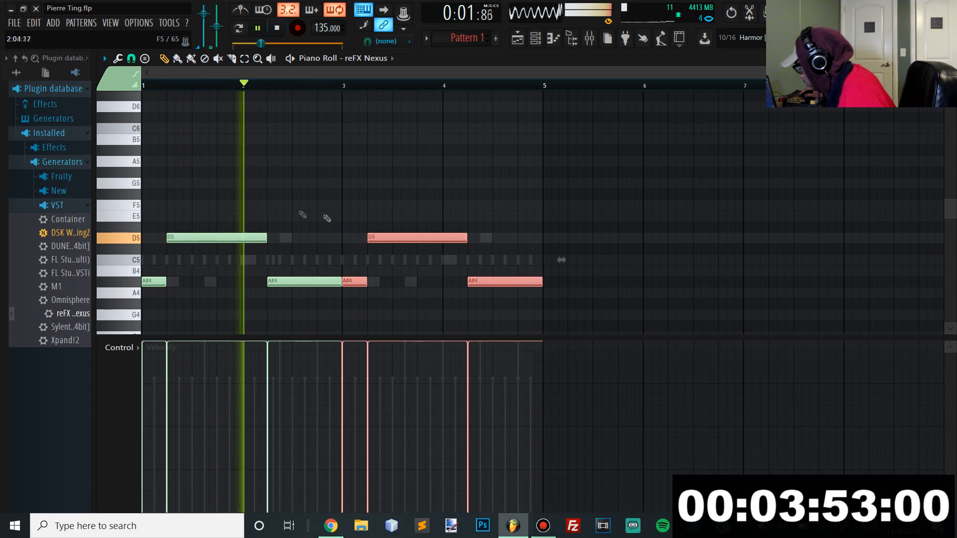
pyautogui.hotkey('ctrl', 'd')
pyautogui.press('space')
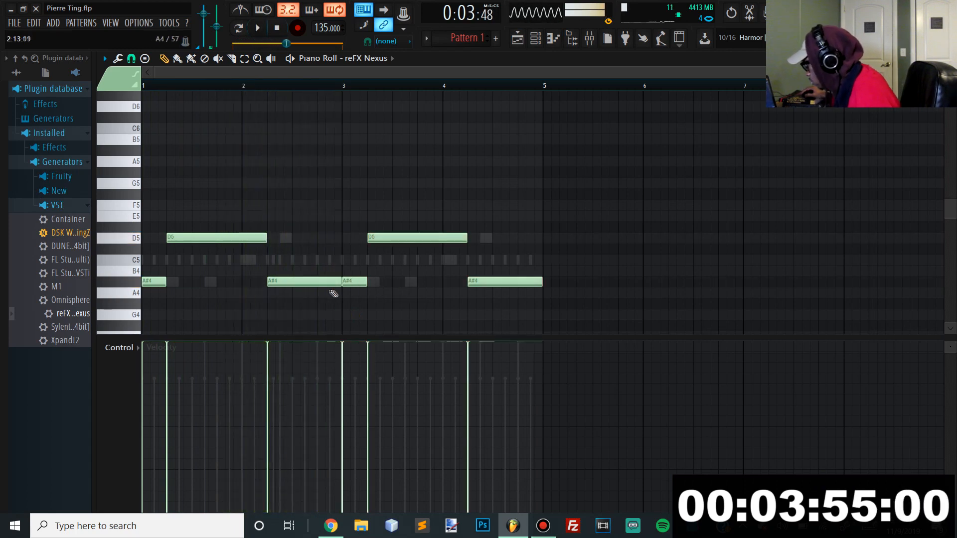
# - Raise the long A#4 note in bar 2 to C5 and play the pattern to hear the change
pyautogui.moveTo(286, 268); pyautogui.dragTo(293, 260)
pyautogui.press('space')
pyautogui.press('space')
pyautogui.press('space')
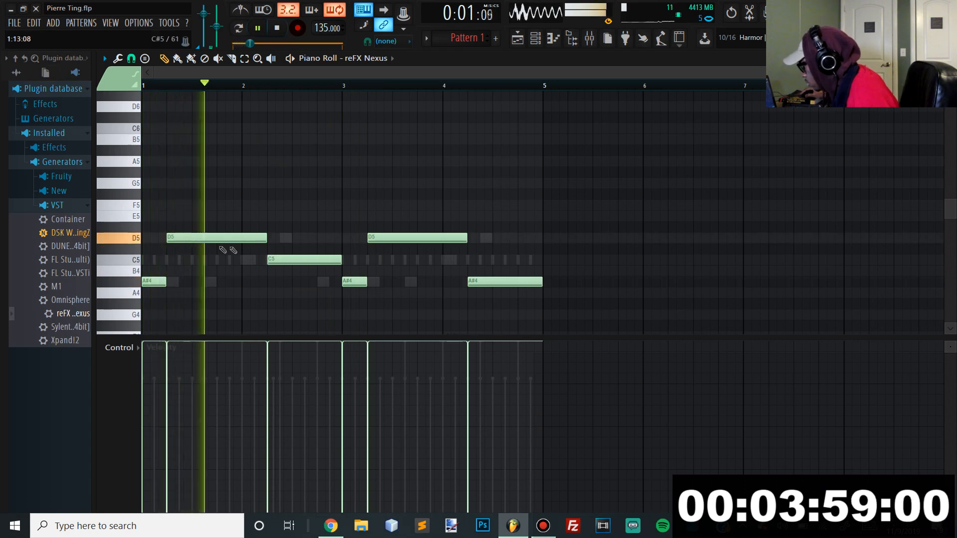
# - Shorten the first D5 note to end at bar 2 and add a one-beat A#4 note at the start of bar 2
pyautogui.press('space')
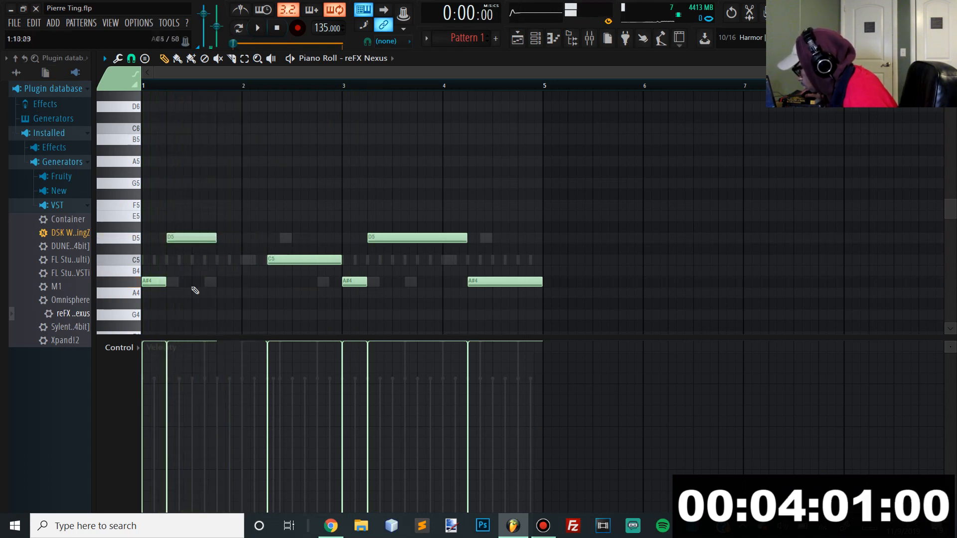
pyautogui.press('space')
pyautogui.moveTo(266, 282)
pyautogui.mouseDown()
pyautogui.moveTo(240, 280)
pyautogui.moveTo(254, 280)
pyautogui.mouseUp()
pyautogui.press('space')
pyautogui.press('space')
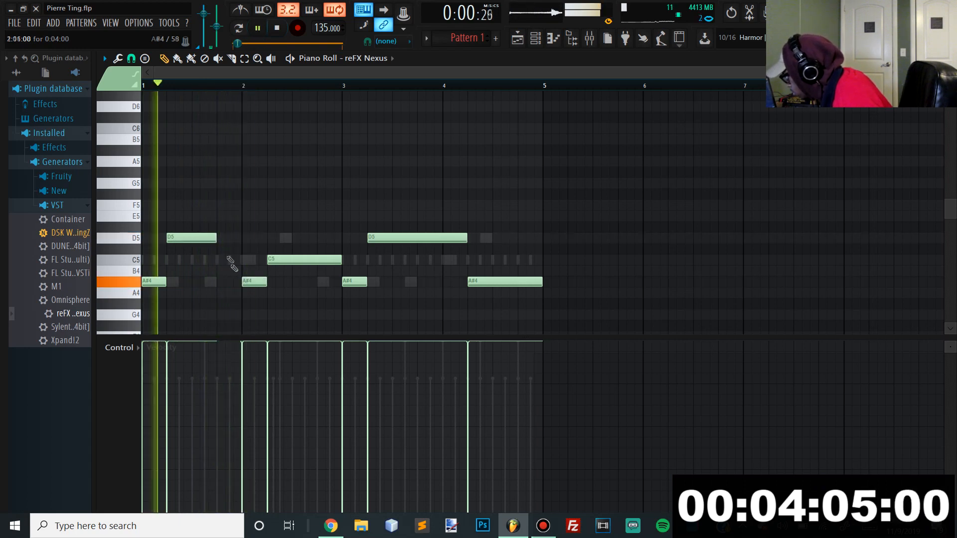
pyautogui.moveTo(216, 238); pyautogui.dragTo(241, 241)
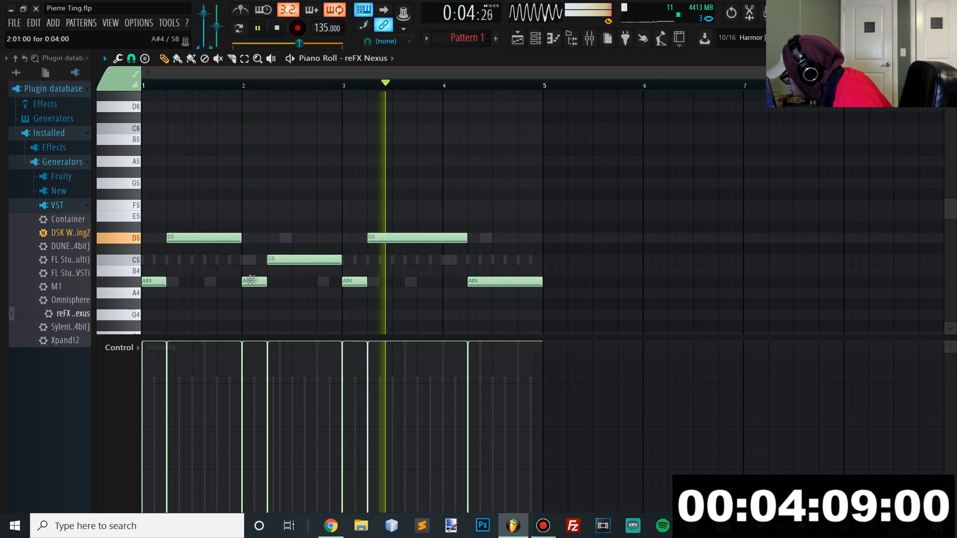
pyautogui.press('space')
# - Shorten the D5 note to end at bar 4 and fill bar 4 with a one-beat A#4 and a three-beat C5
pyautogui.moveTo(493, 284); pyautogui.dragTo(472, 283)
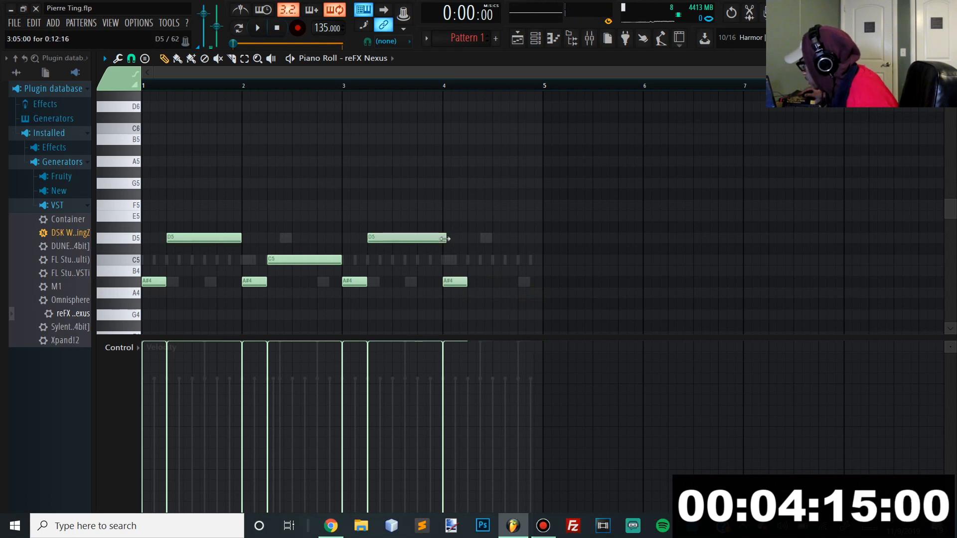
pyautogui.moveTo(469, 258); pyautogui.dragTo(461, 265)
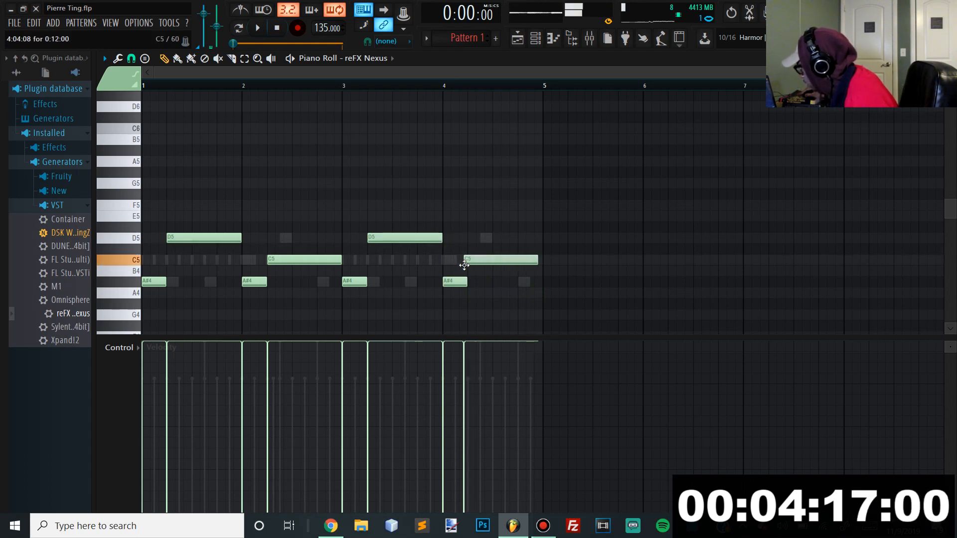
# - Play the pattern and transpose all the Nexus notes up one octave
pyautogui.press('space')
pyautogui.hotkey('ctrl', 'a')
pyautogui.scroll(2, 570, 316)
pyautogui.hotkey('ctrl', 'Up')
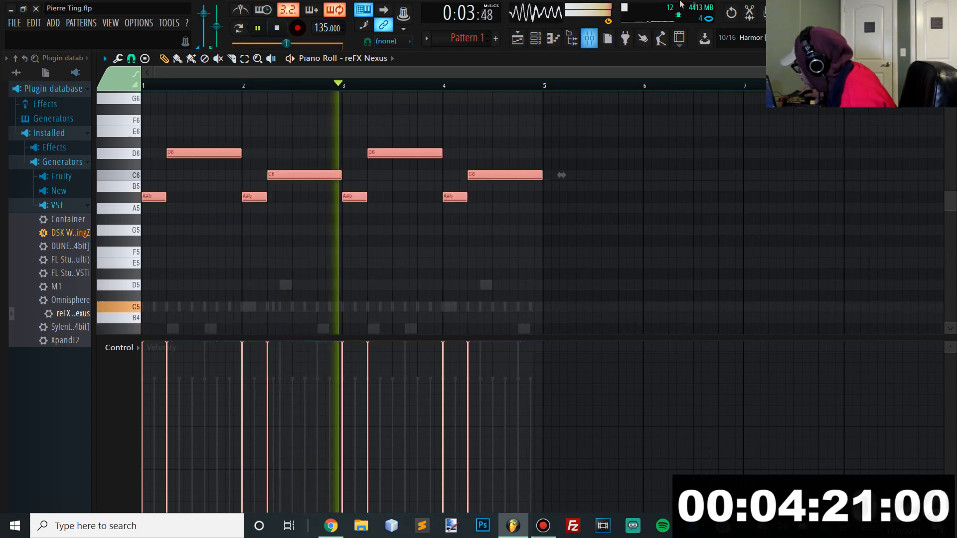
# - Stop playback and load Gross Beat into the first effect slot of mixer Insert 2
pyautogui.click(589, 37)
pyautogui.press('space')
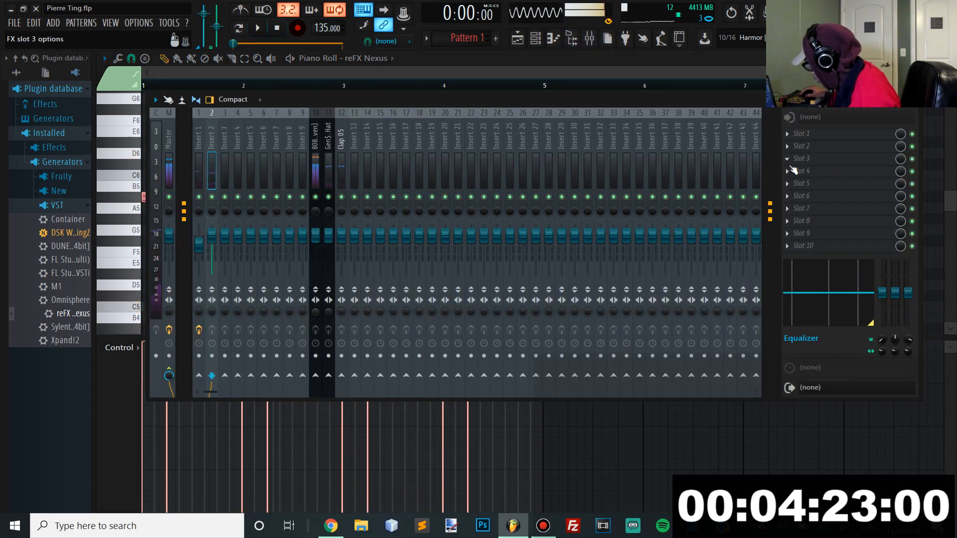
pyautogui.click(815, 135)
pyautogui.click(610, 434)
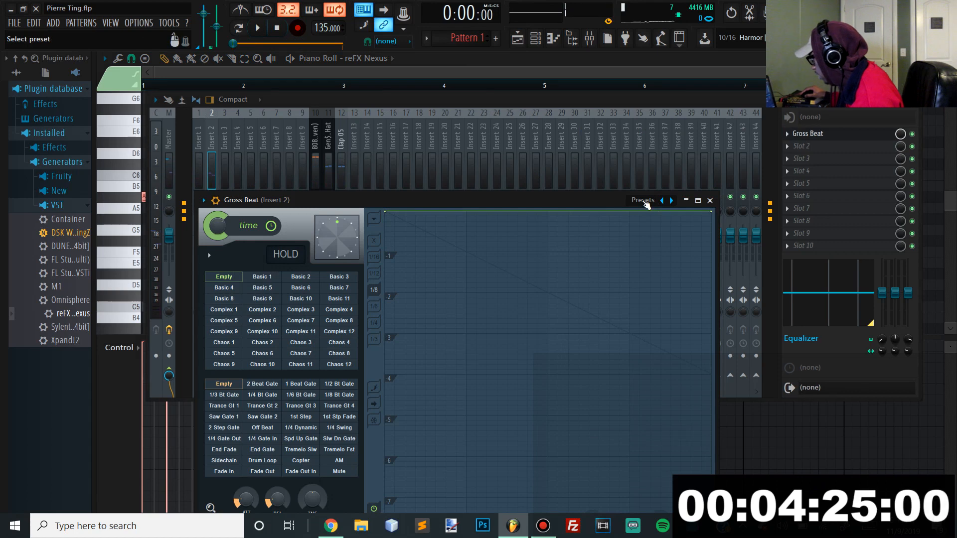
# - Load Gross Beat's Momentary preset, choose the 1/2 Speed time effect and play the pattern
pyautogui.click(670, 230)
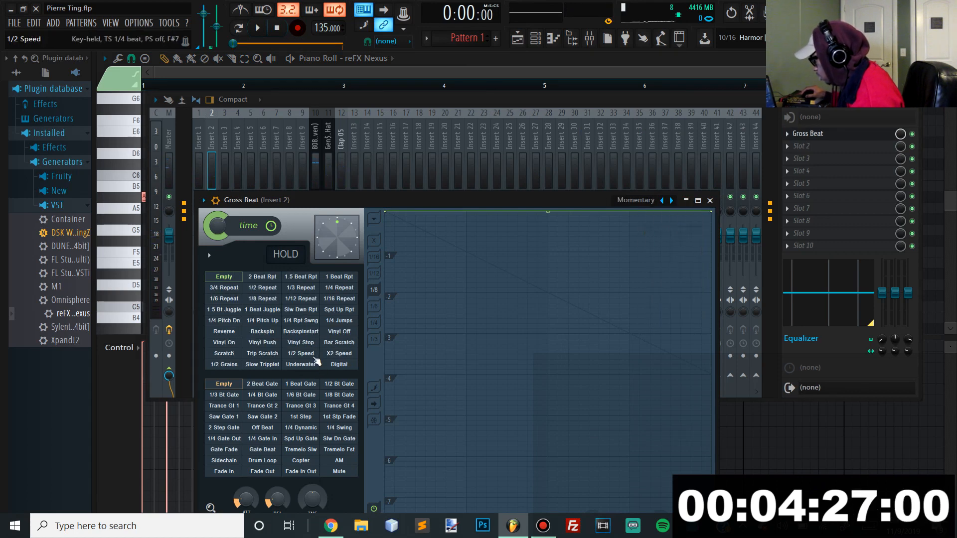
pyautogui.click(301, 354)
pyautogui.press('space')
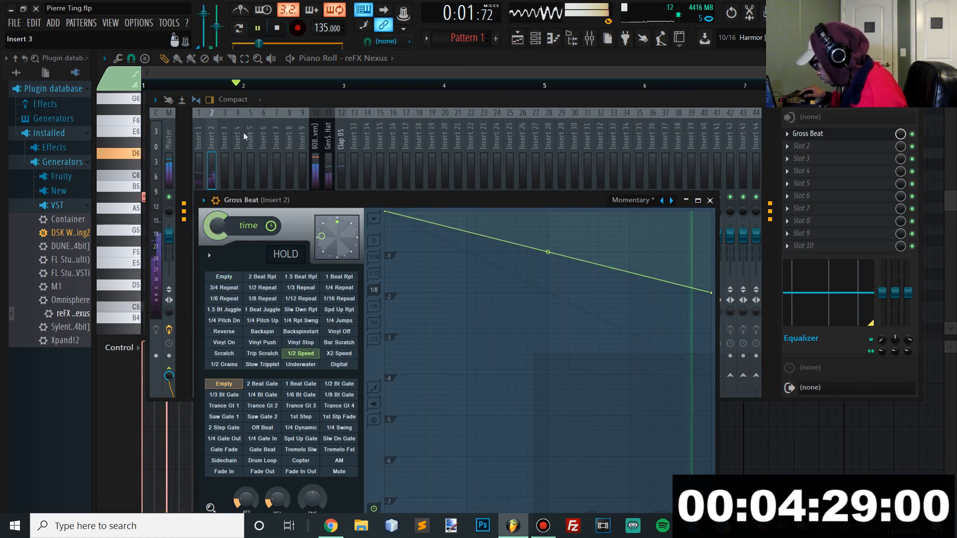
# - Lower Insert 2's level to about -14.2 dB and set the Nexus reverb mix to about 45
pyautogui.click(278, 108)
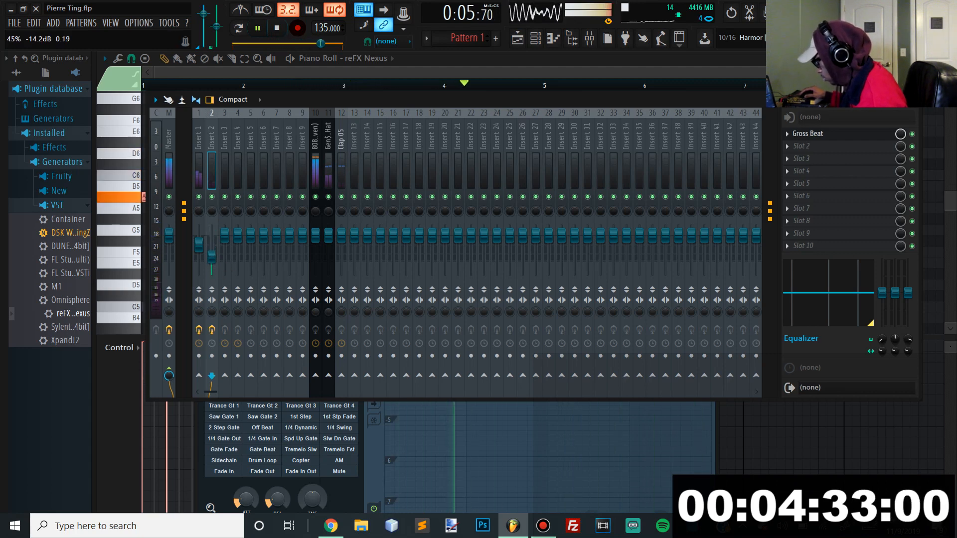
pyautogui.click(536, 39)
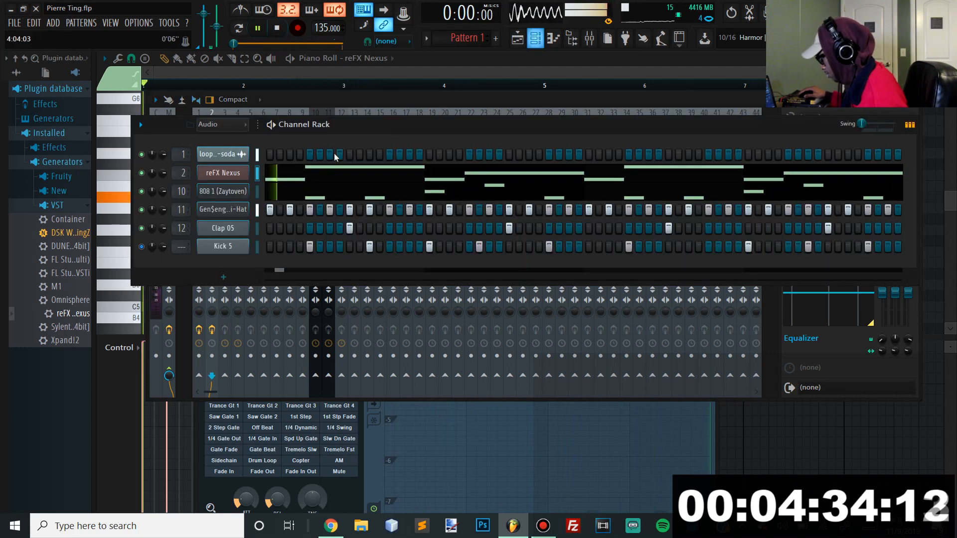
pyautogui.click(230, 174)
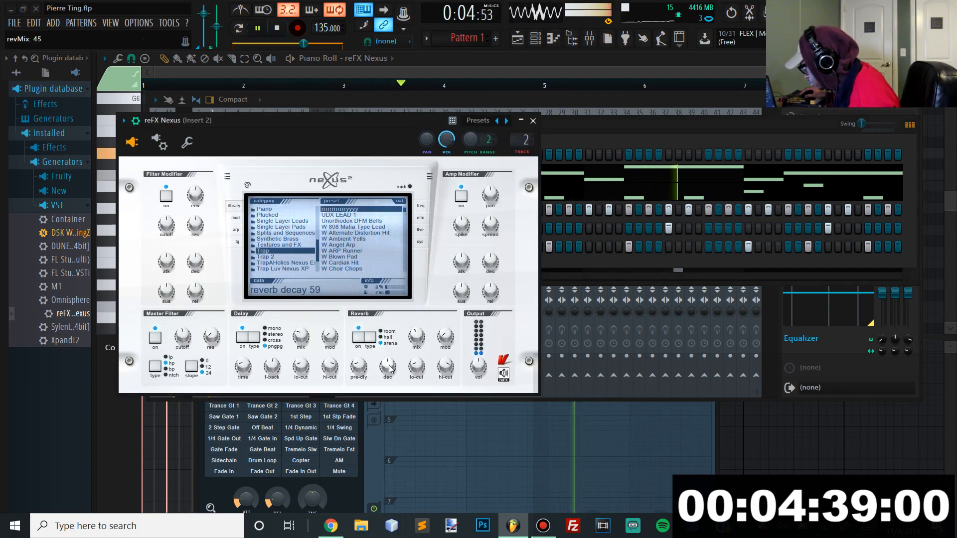
pyautogui.moveTo(416, 337); pyautogui.dragTo(413, 329)
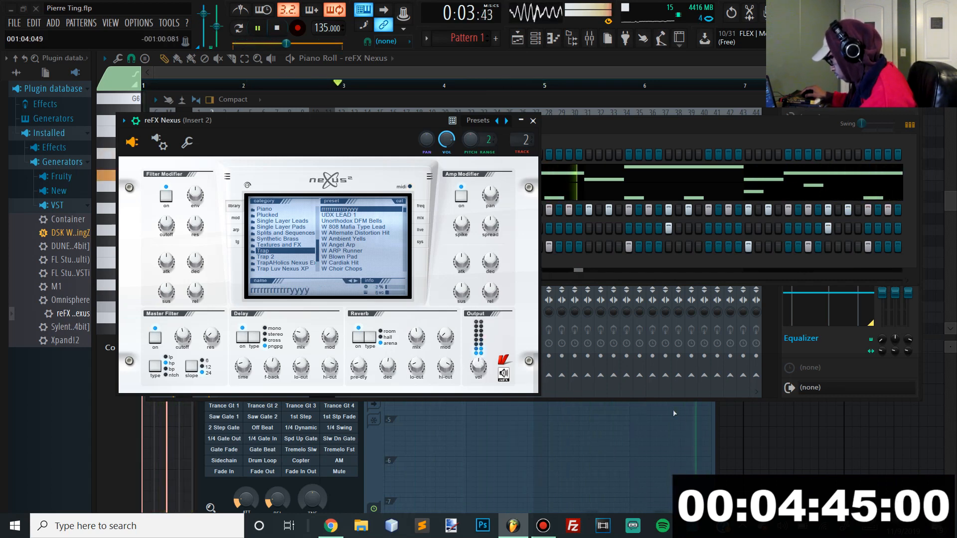
# - Stop playback and add the 64-bit DUNE 2 synth from the plugin database as a new channel
pyautogui.press('F6')
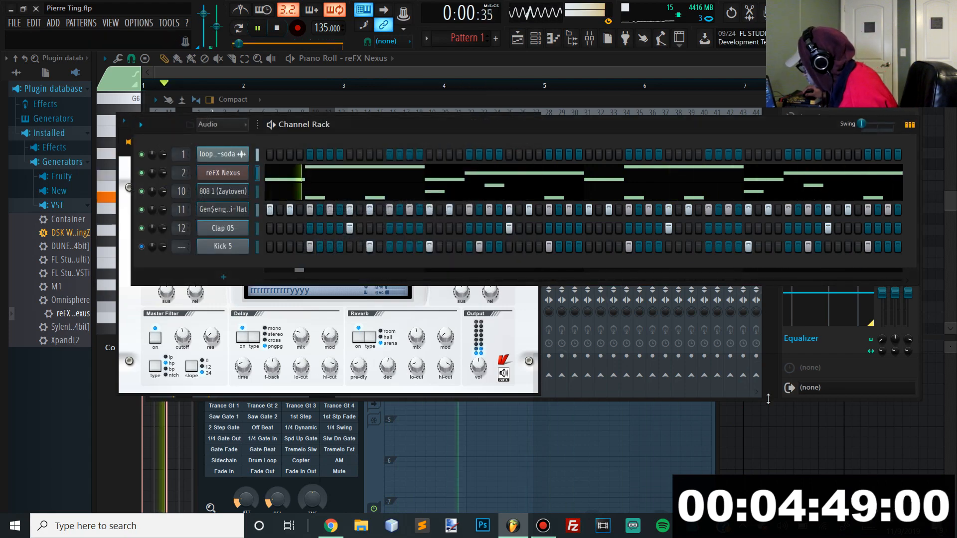
pyautogui.press('F9')
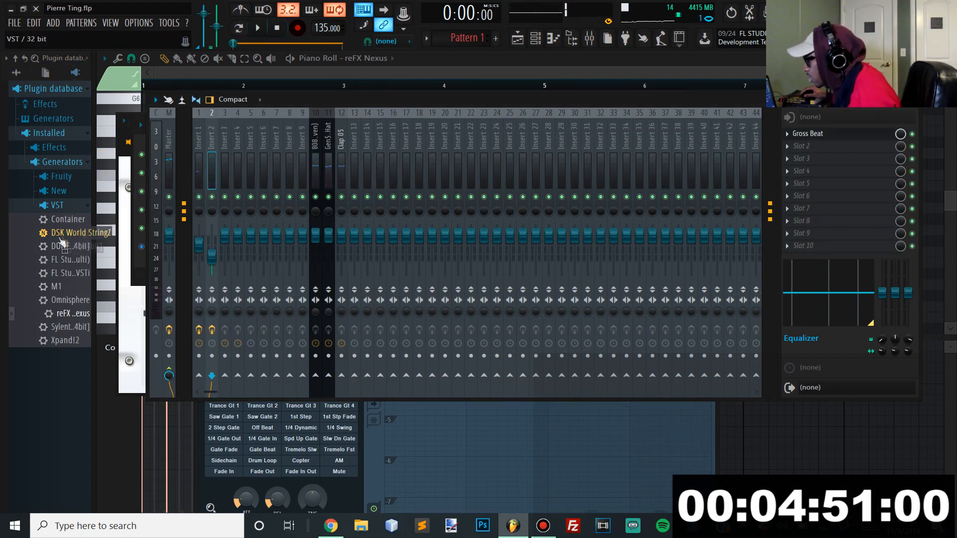
pyautogui.moveTo(70, 246); pyautogui.dragTo(141, 259)
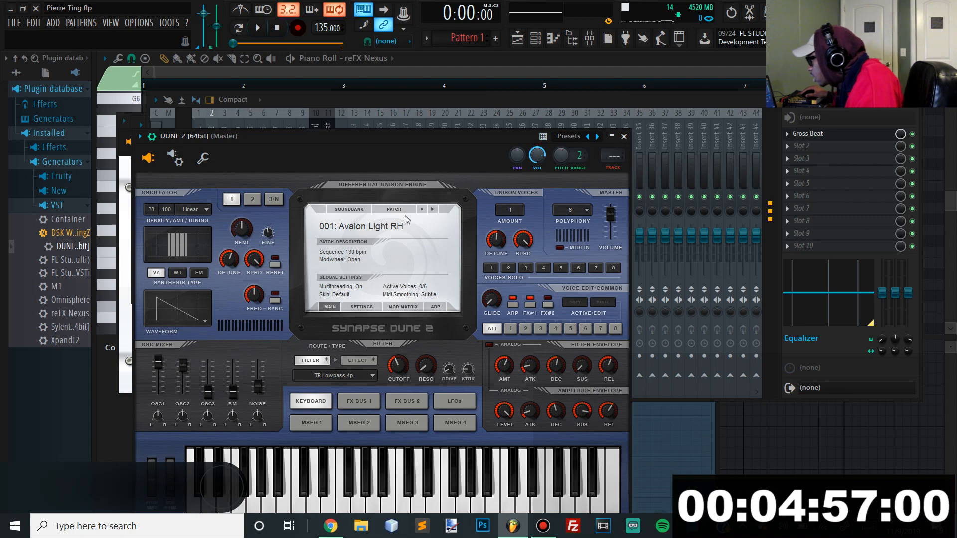
# - Save the project, play the pattern with the mixer in view, return to DUNE 2 and stop playback
pyautogui.hotkey('ctrl', 's')
pyautogui.click(433, 112)
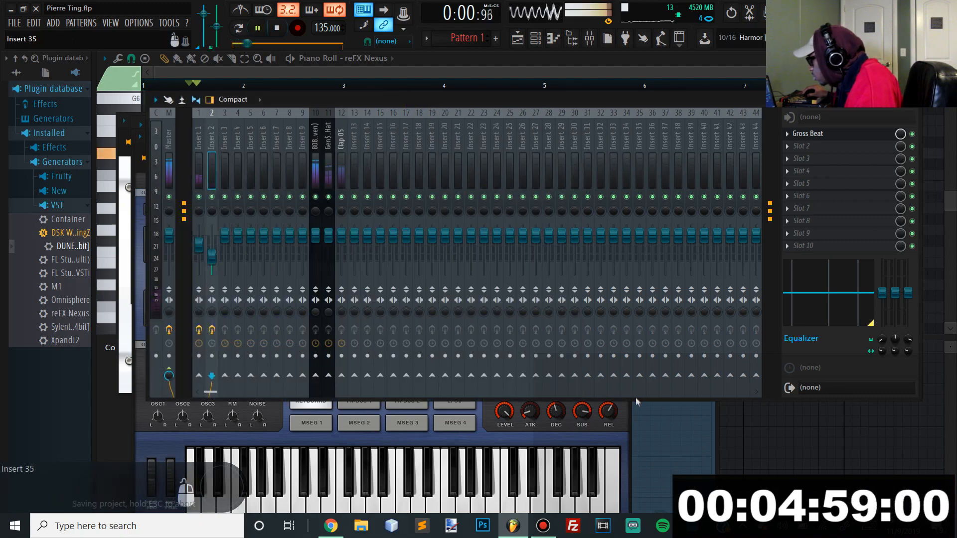
pyautogui.click(629, 409)
pyautogui.press('space')
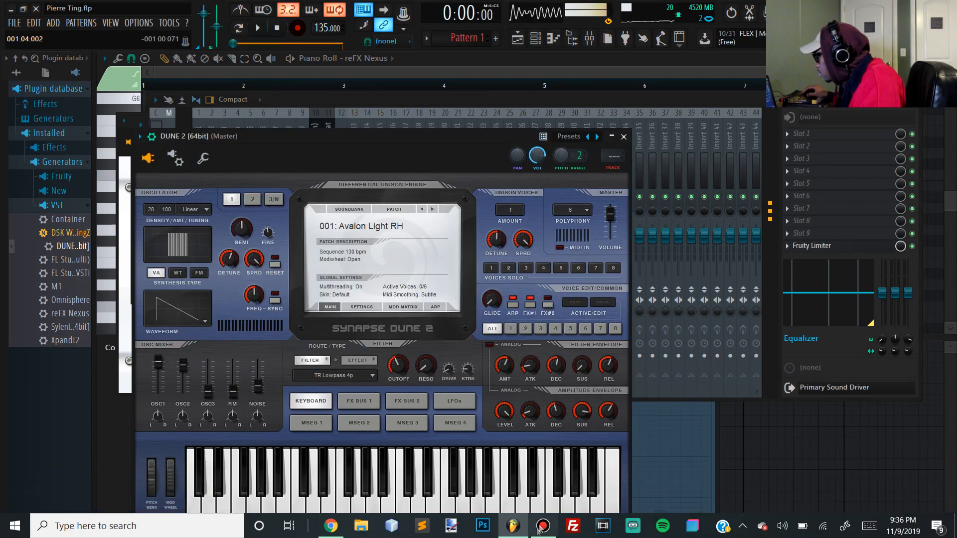